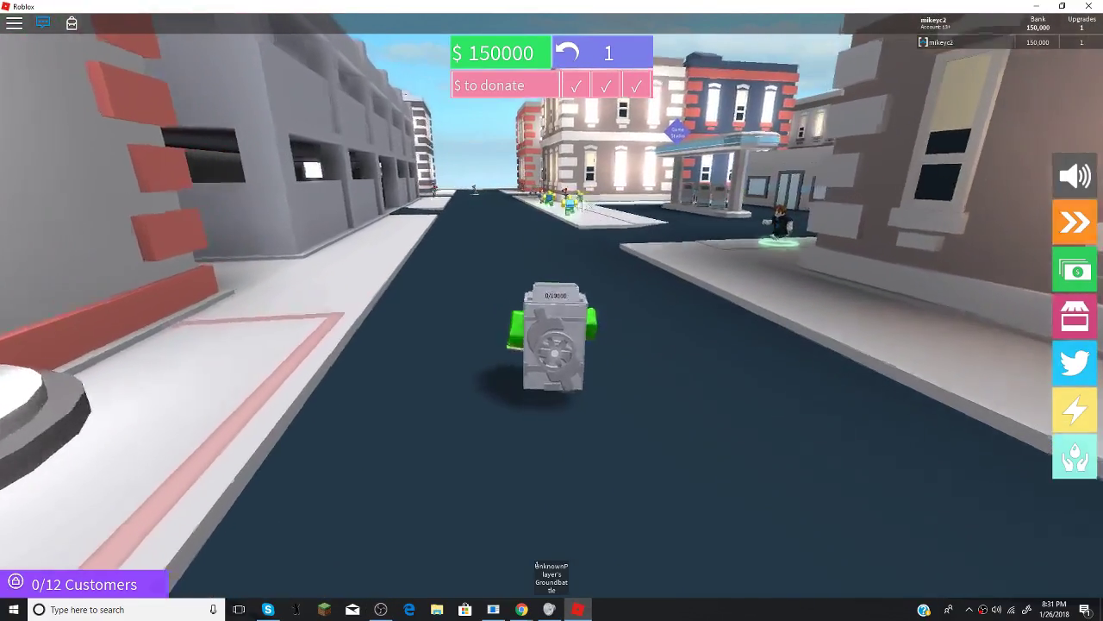
- Walk down the city street and onto the sidewalk to the Game Studio doorway
left_click_drag(525, 325, 612, 213)
key("w")
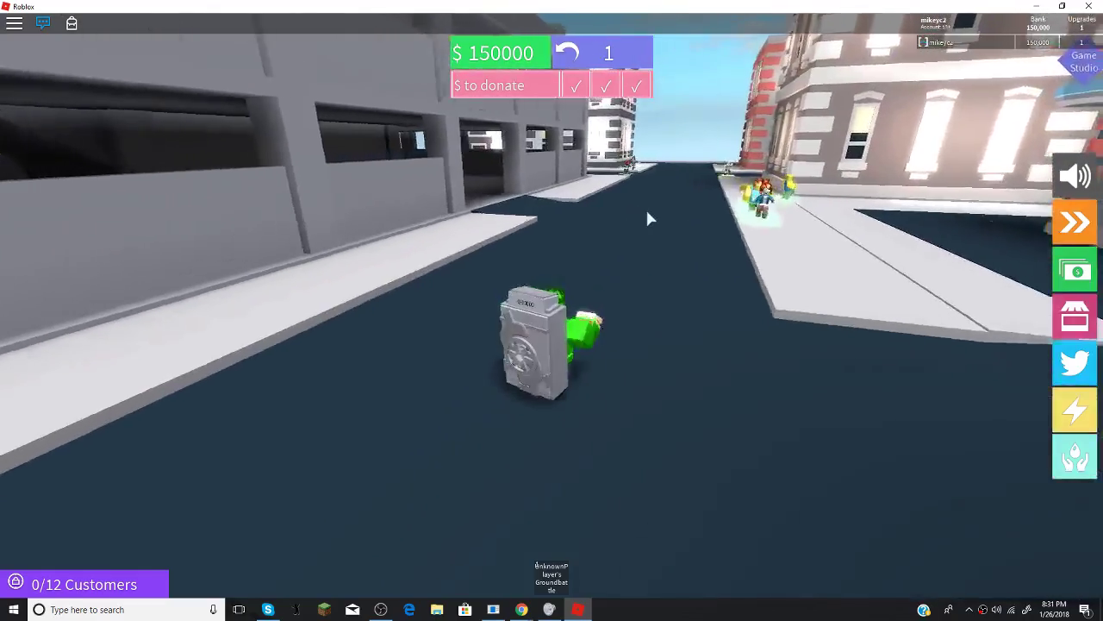
scroll(645, 207, "down", 8)
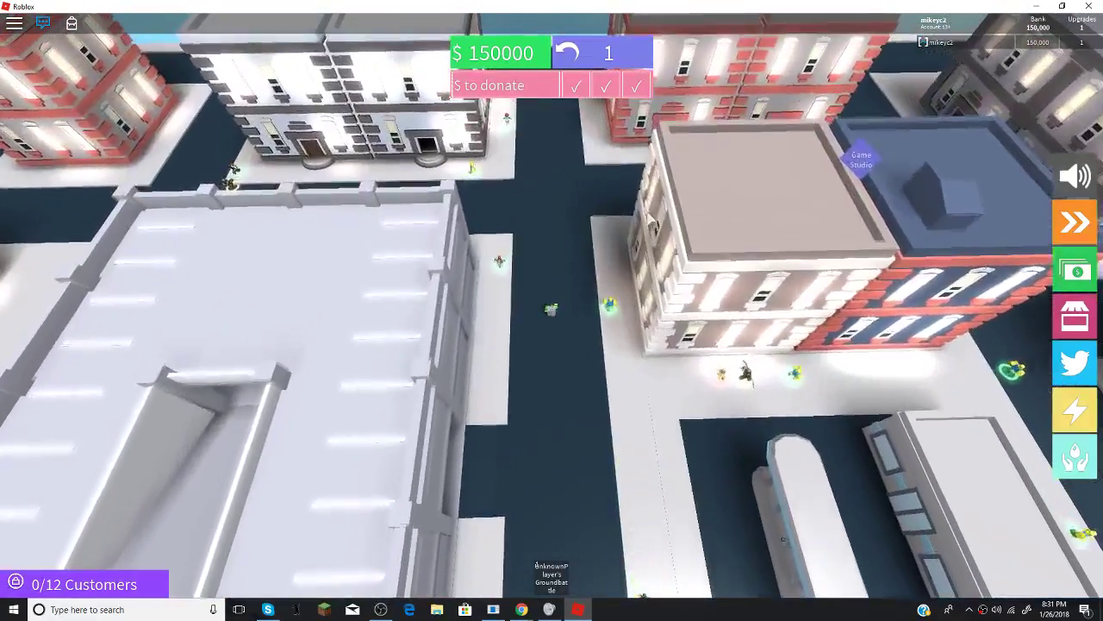
scroll(648, 218, "up", 8)
scroll(648, 219, "up", 5)
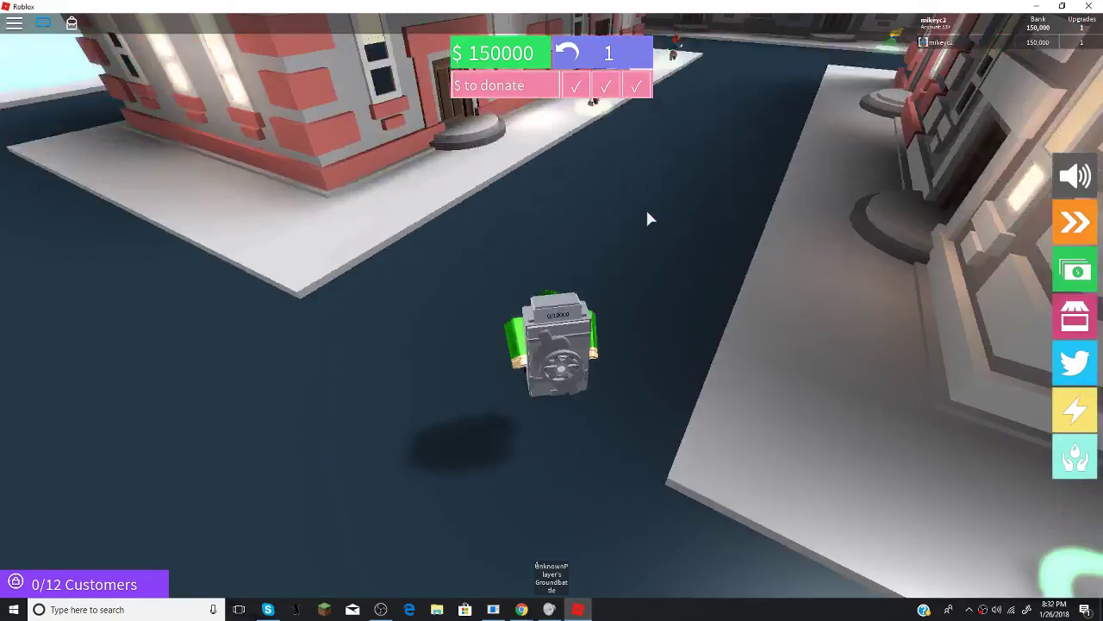
left_click_drag(645, 207, 645, 344)
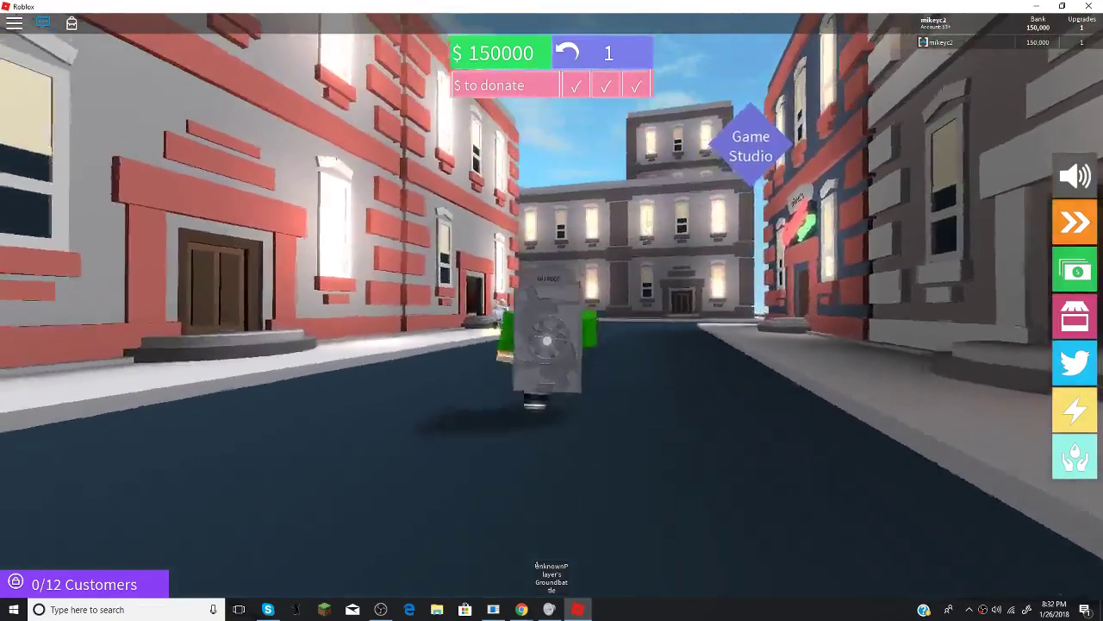
key("w")
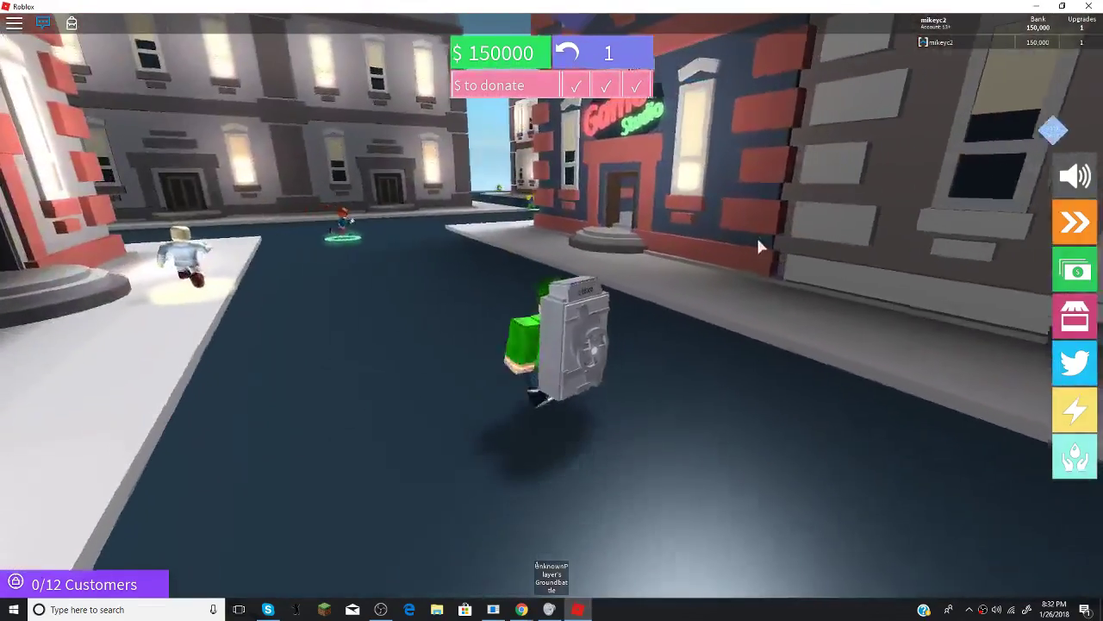
left_click_drag(756, 236, 644, 250)
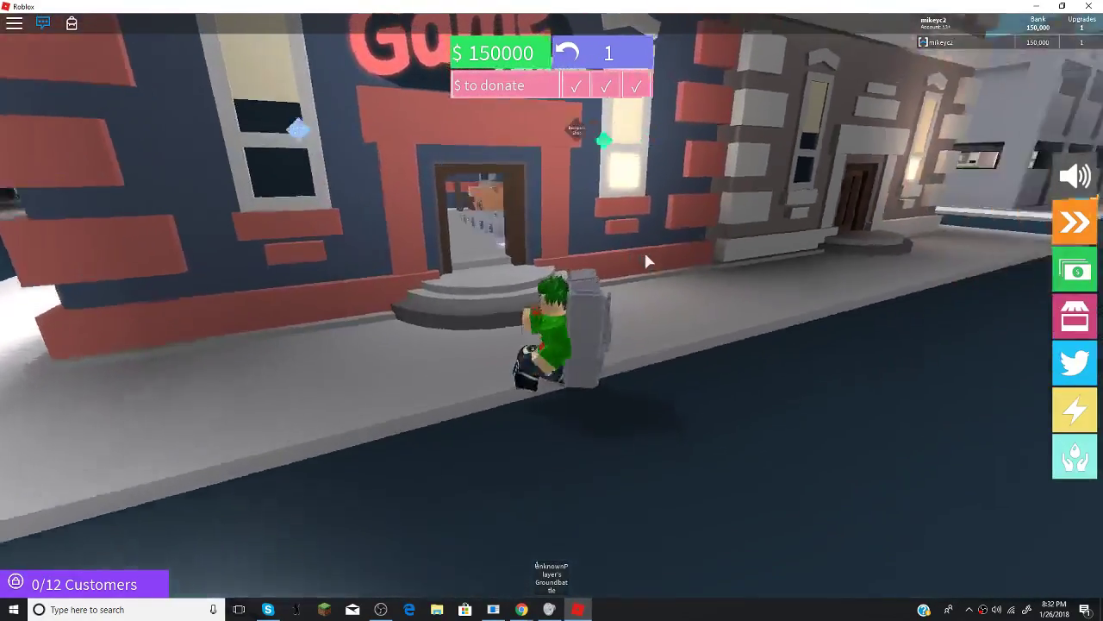
right_click(644, 250)
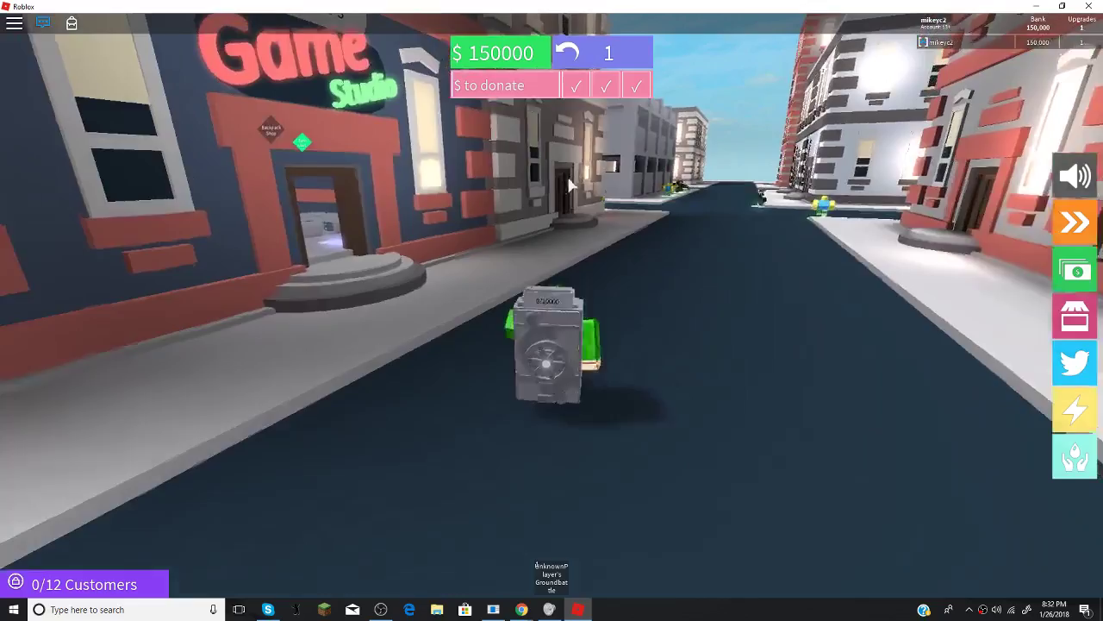
key("w")
left_click_drag(569, 186, 520, 179)
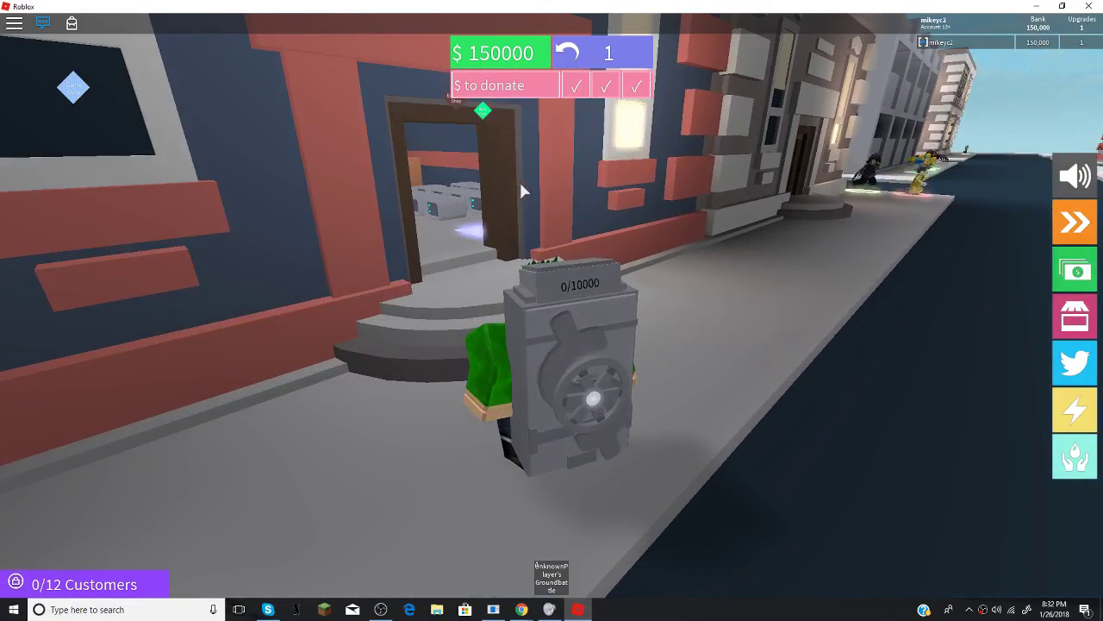
- Enter the studio, close the upgrade offer without buying, and face the Game Studio again
key("w")
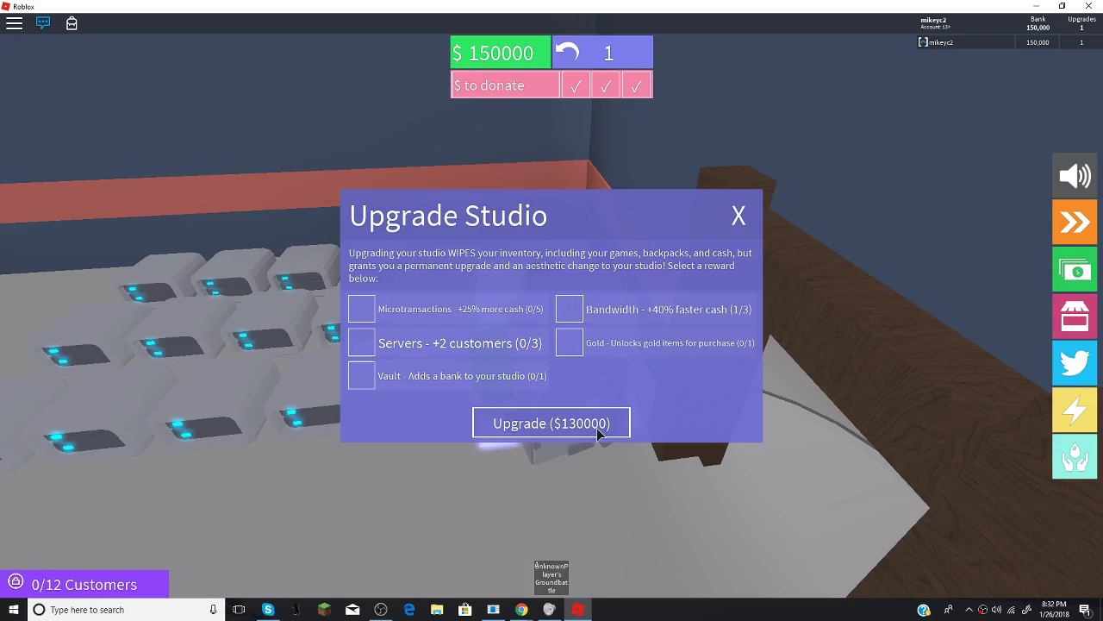
left_click(738, 215)
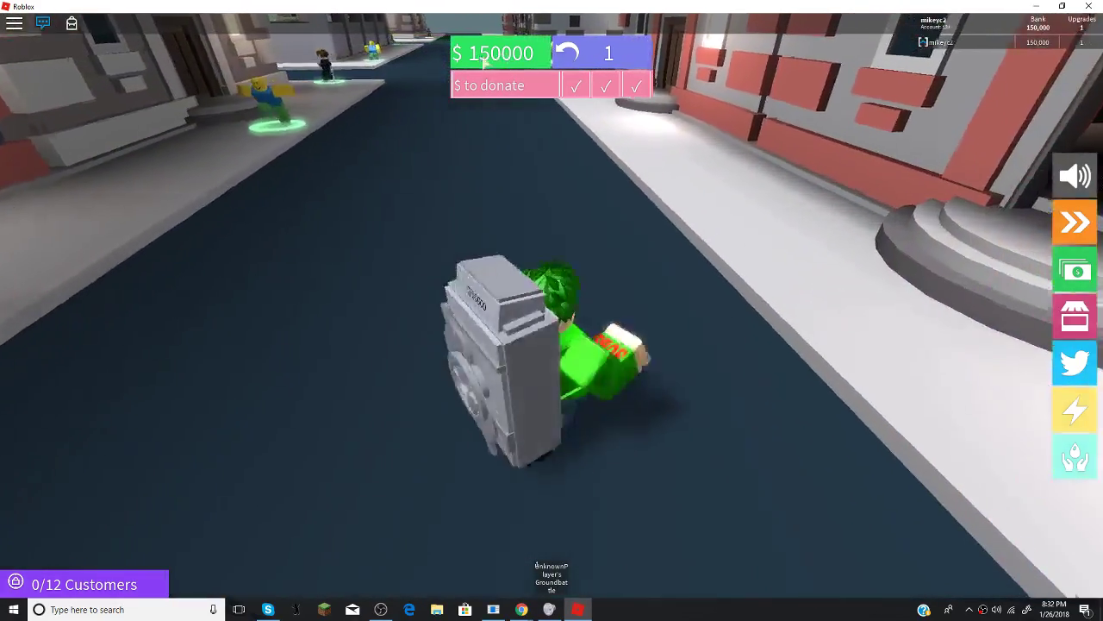
mouse_move(483, 172)
left_mouse_down()
mouse_move(332, 207)
mouse_move(548, 128)
left_mouse_up()
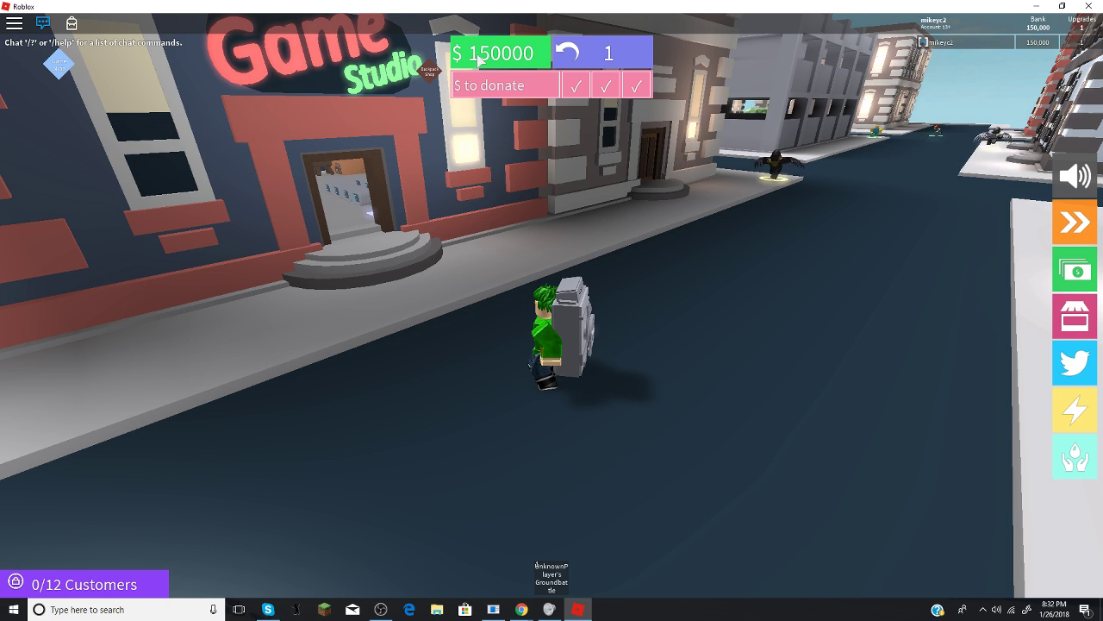
- Create the first $9999 donator customer
key("slash")
type("9999")
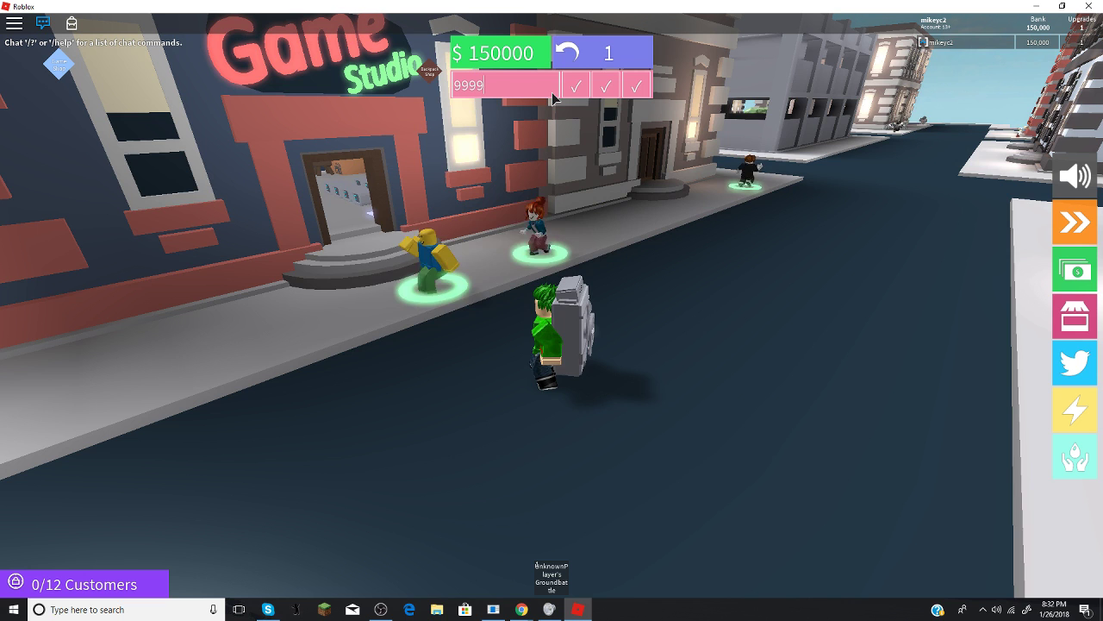
left_click(579, 85)
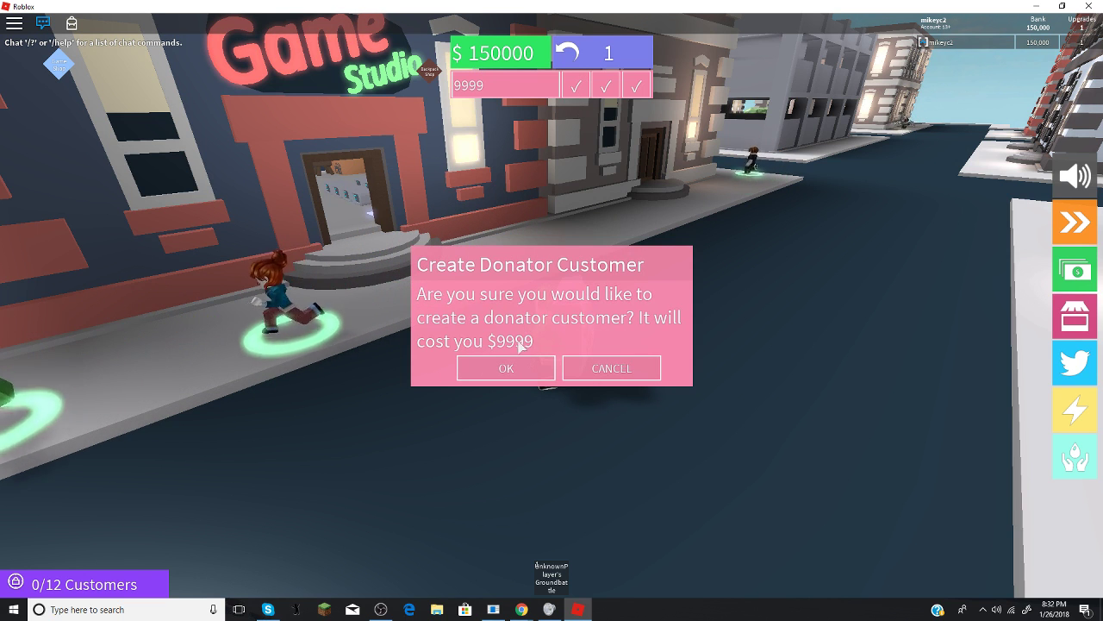
left_click(506, 368)
- Dismiss the invalid value error and create a second $9999 donator customer
left_click(606, 86)
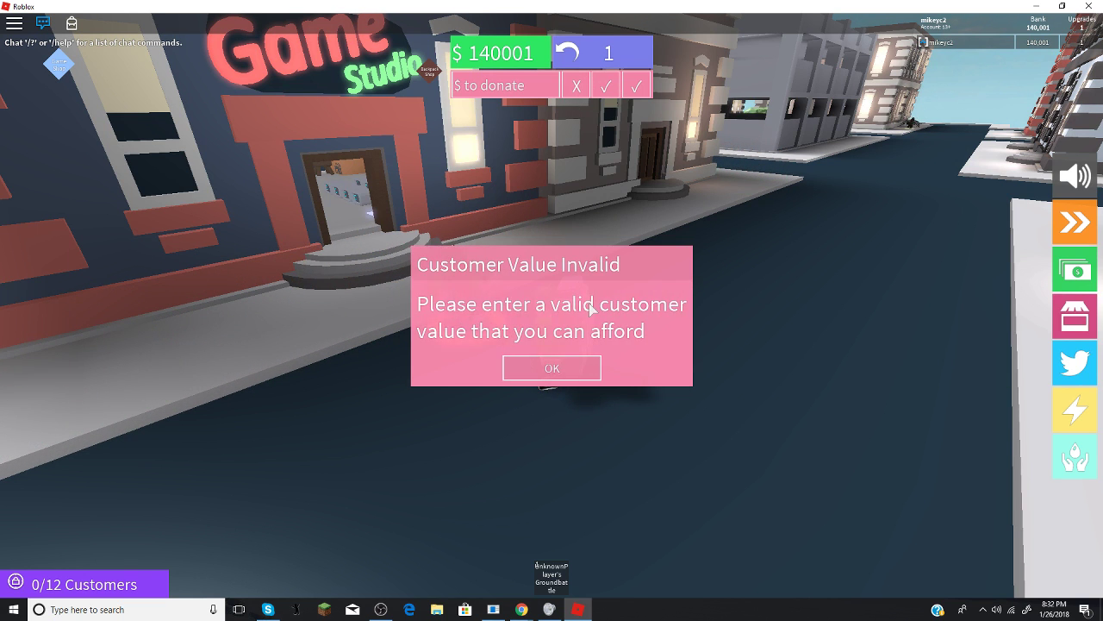
left_click(567, 368)
type("9999")
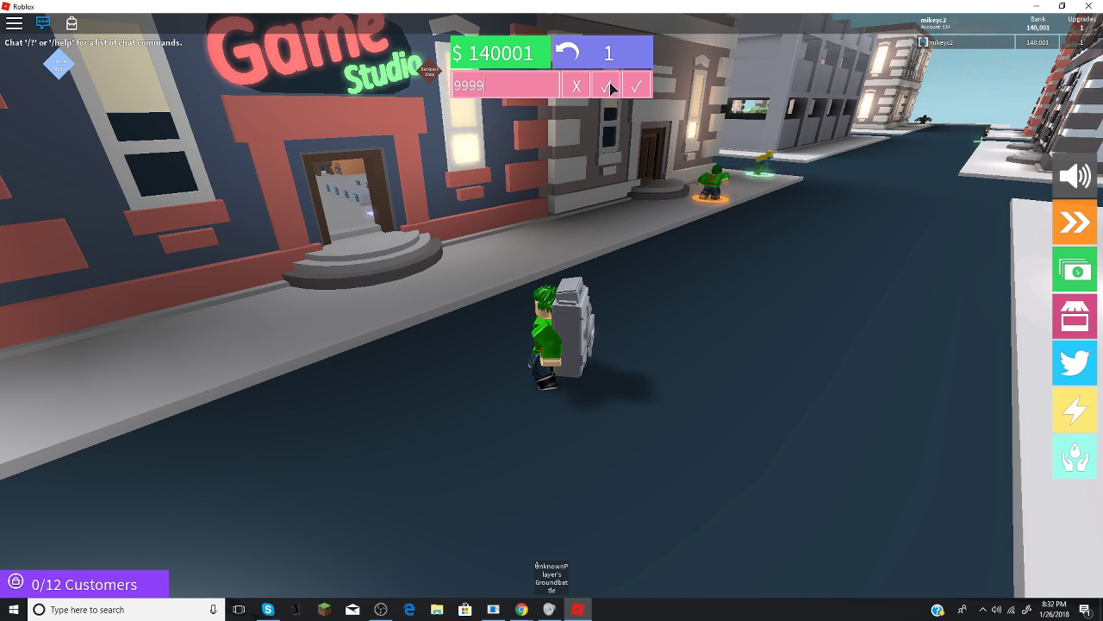
left_click(610, 87)
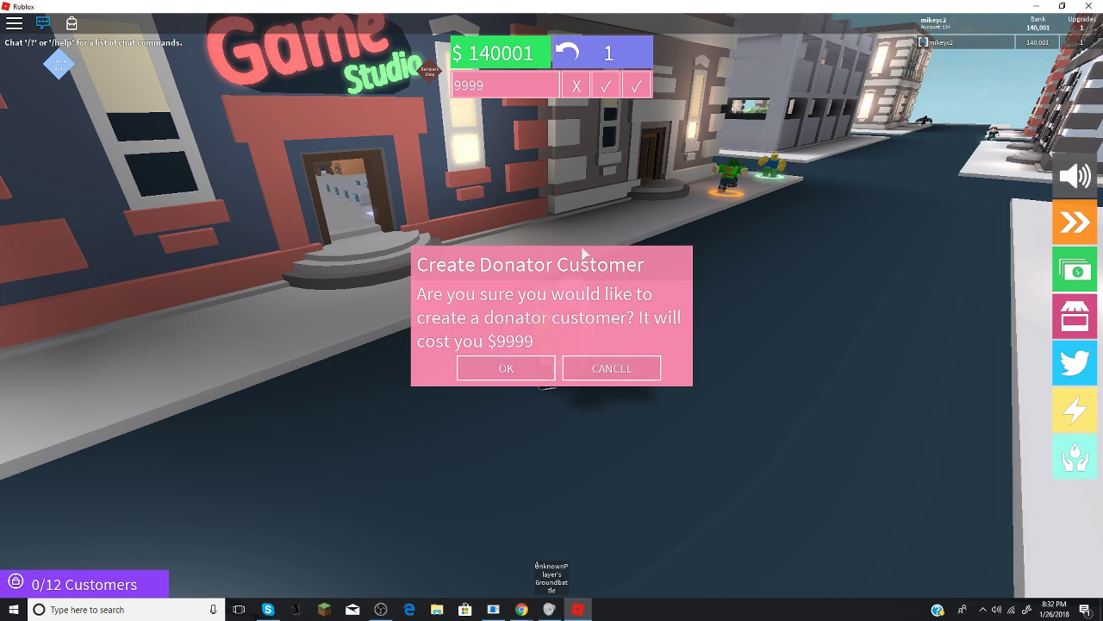
left_click(507, 369)
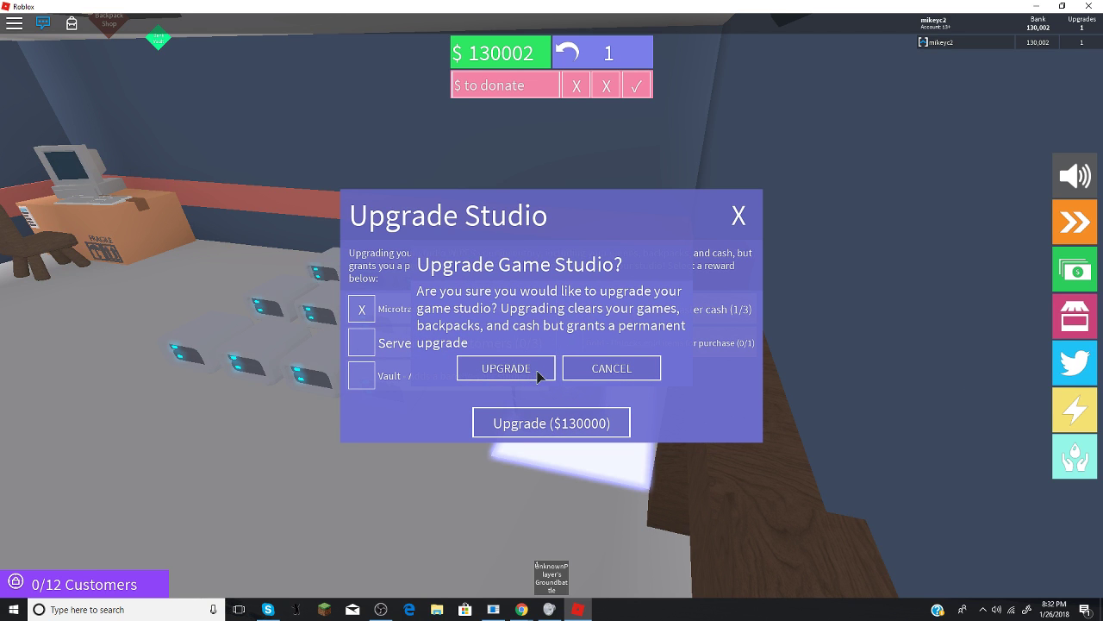
- Confirm the $130000 studio upgrade and acknowledge the success message, reaching 2 upgrades
left_click(537, 369)
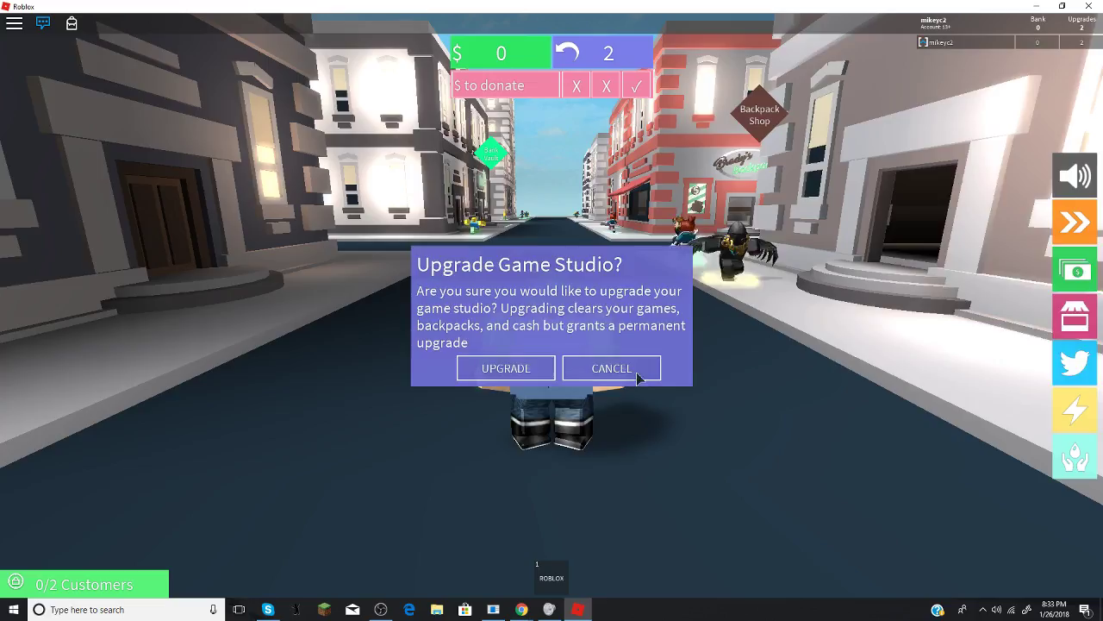
left_click(638, 377)
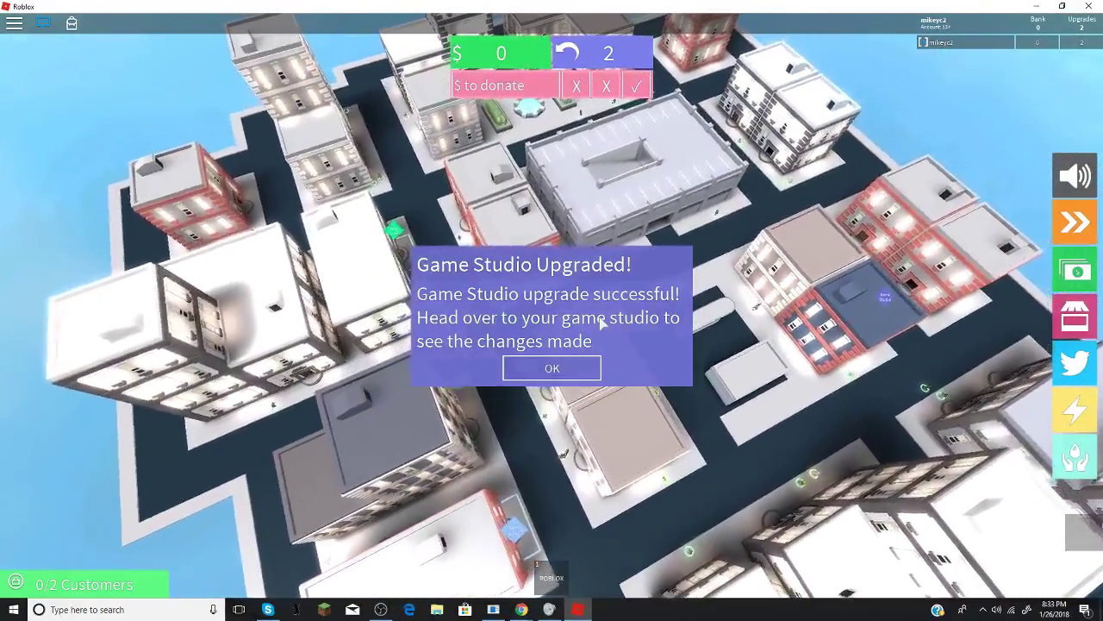
left_click(552, 368)
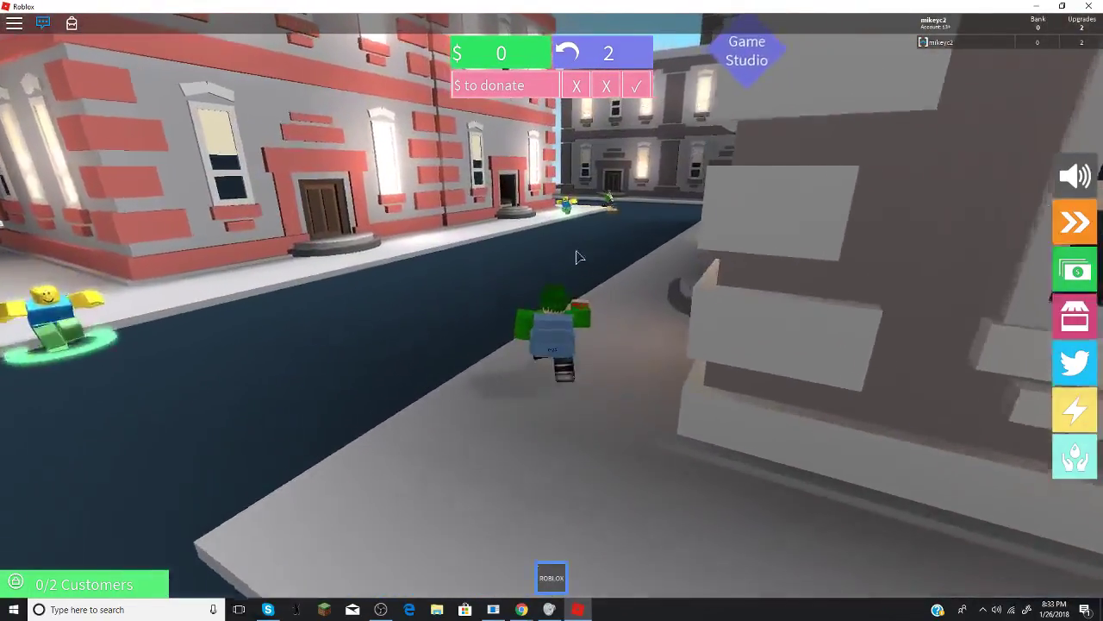
- Walk to the green-haired donator customer and sell them the ROBLOX game
key("w")
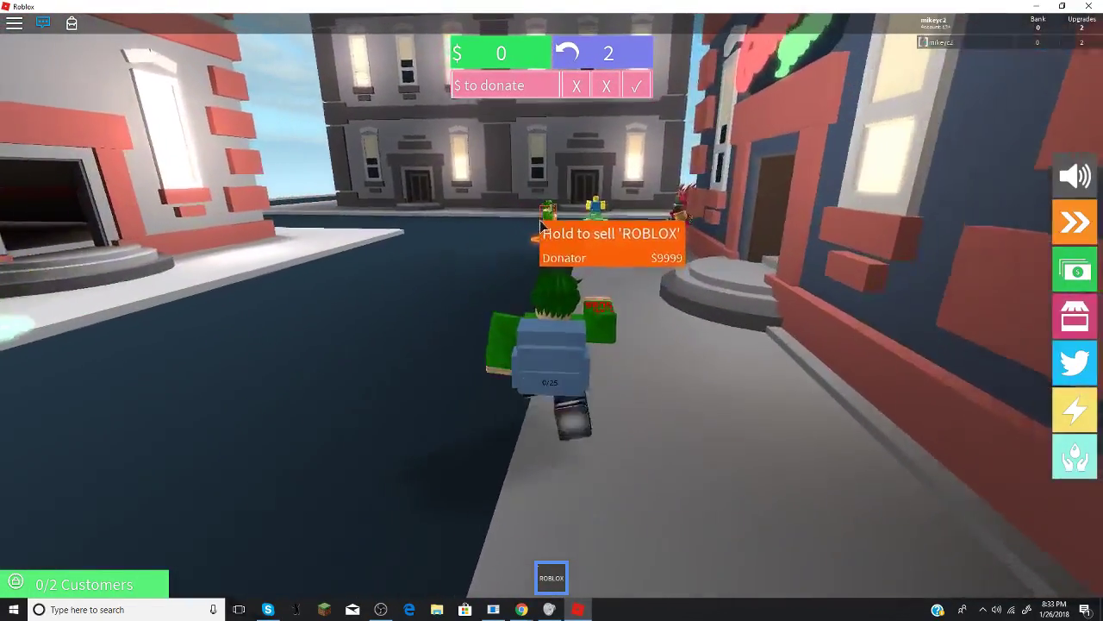
key("w")
key("w")
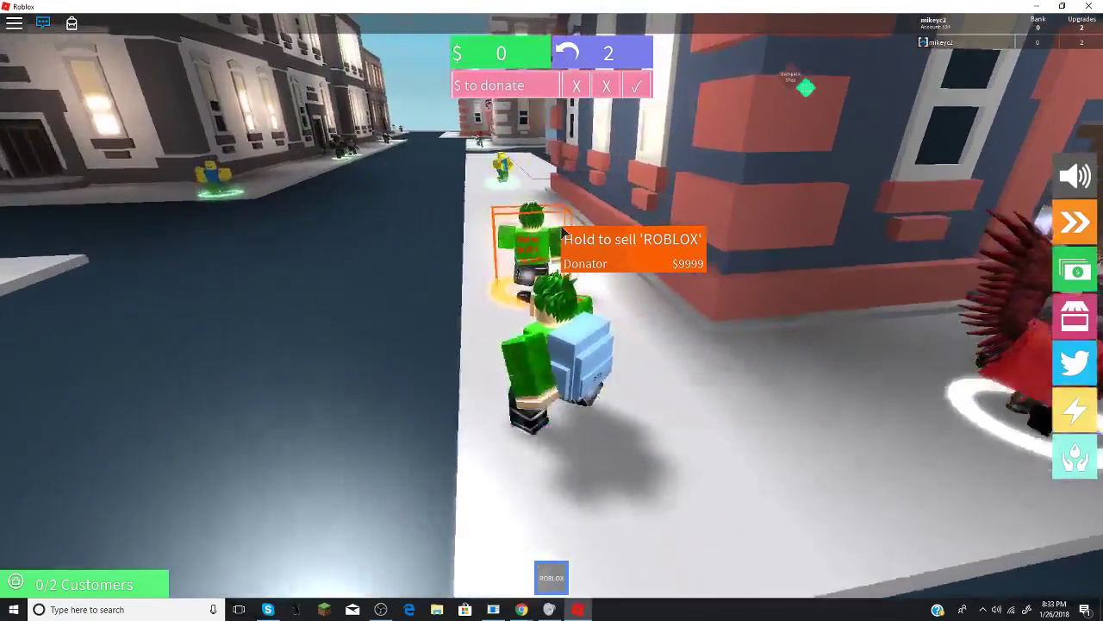
key("w")
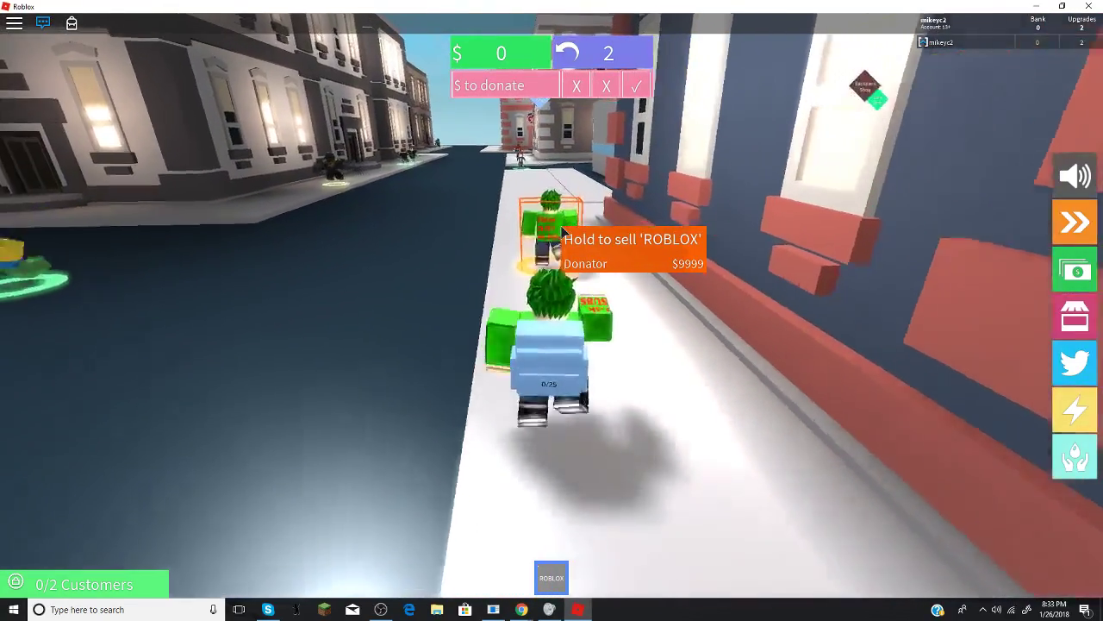
left_click(561, 233)
left_click_drag(560, 232, 553, 248)
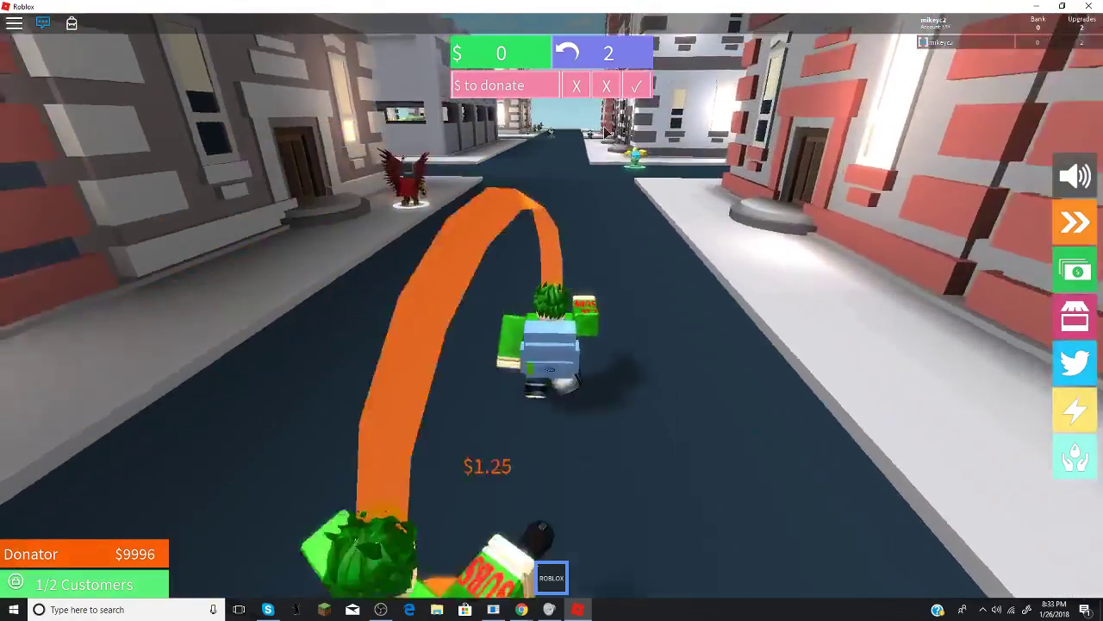
- Lead the following customer down the street past the intersection toward a second customer
key("w")
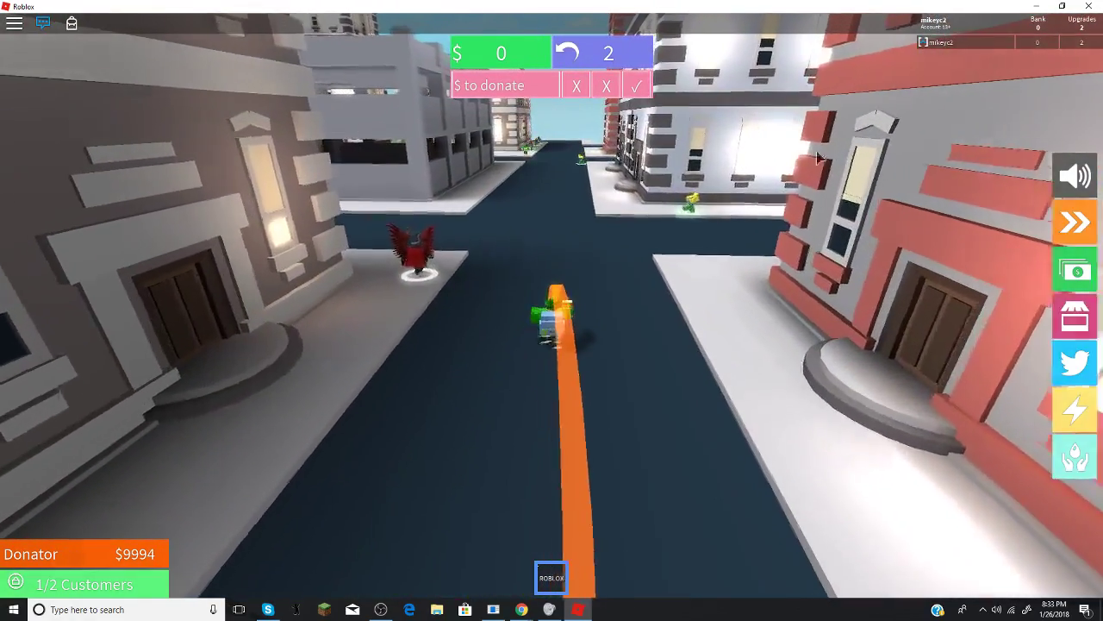
key("w")
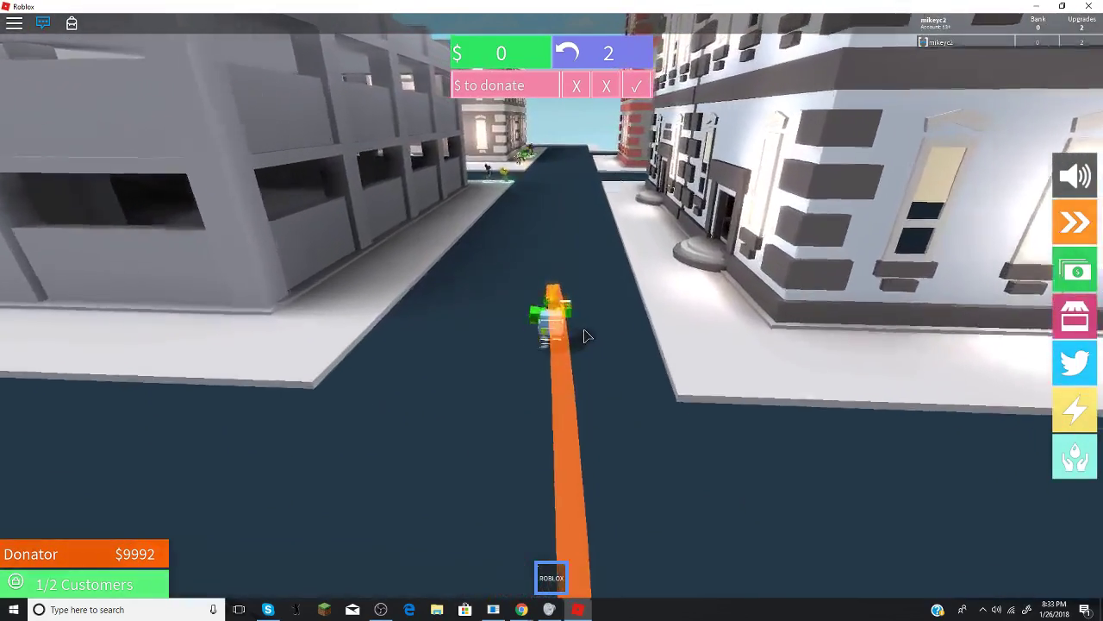
key("w")
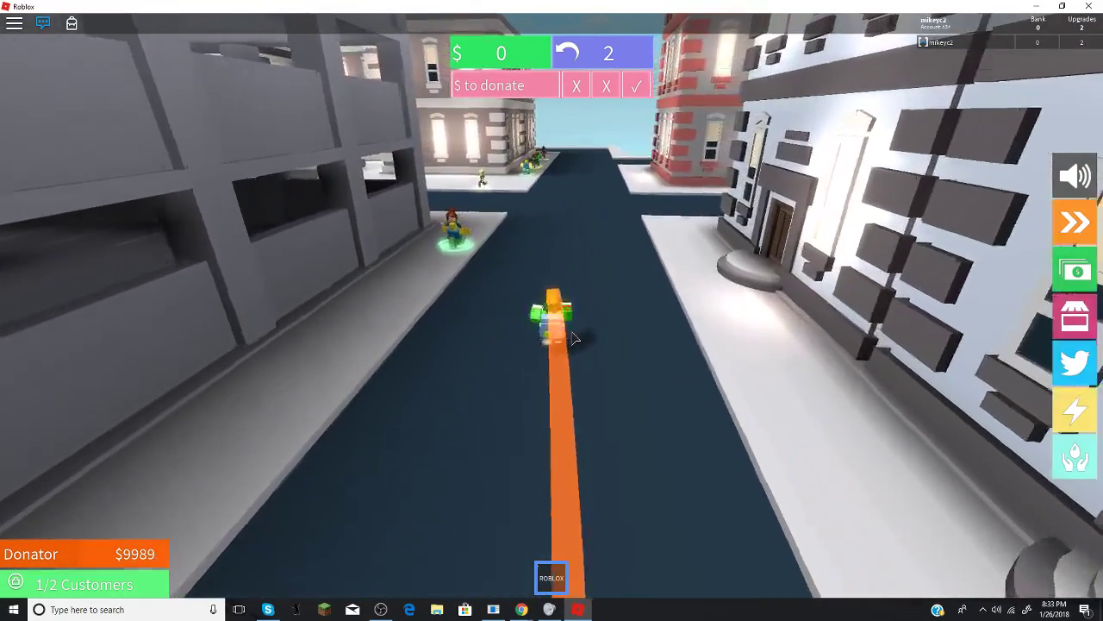
key("w")
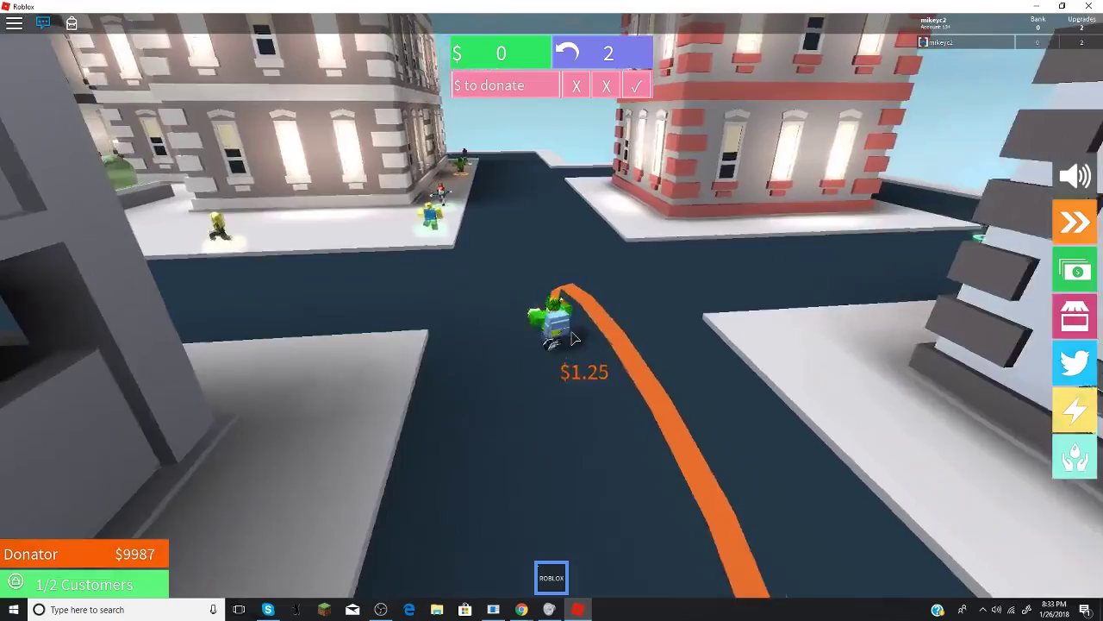
key("w")
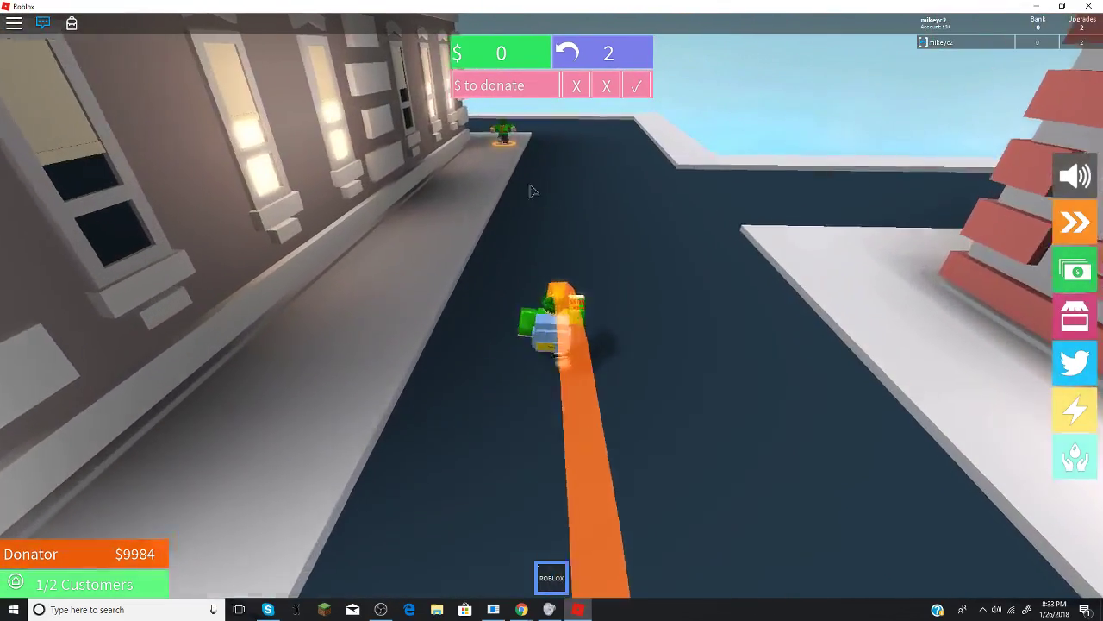
key("w")
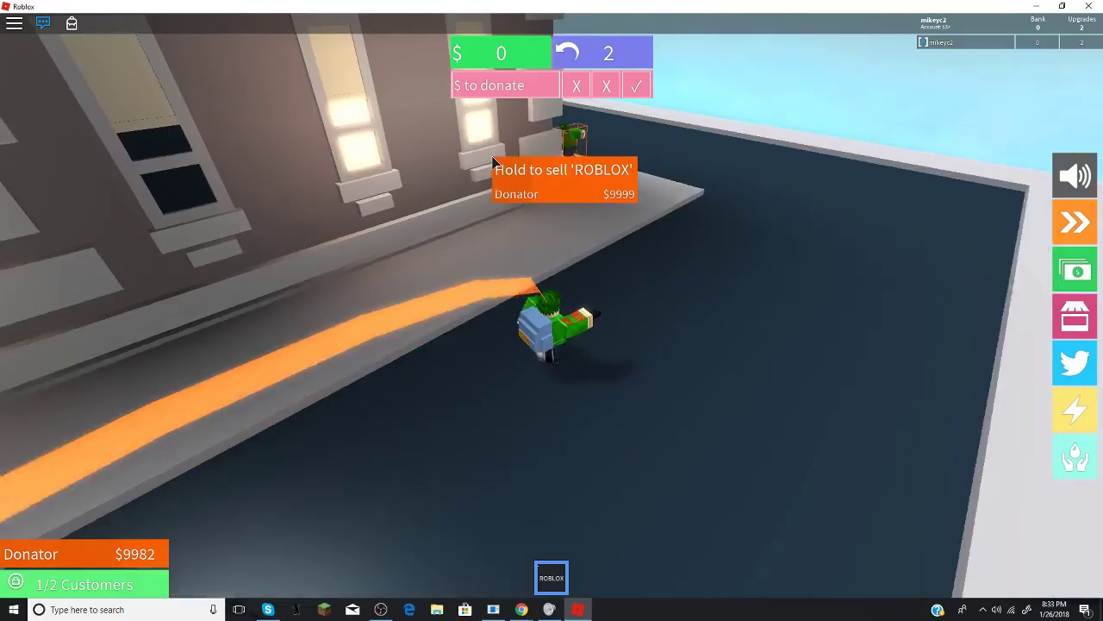
key("w")
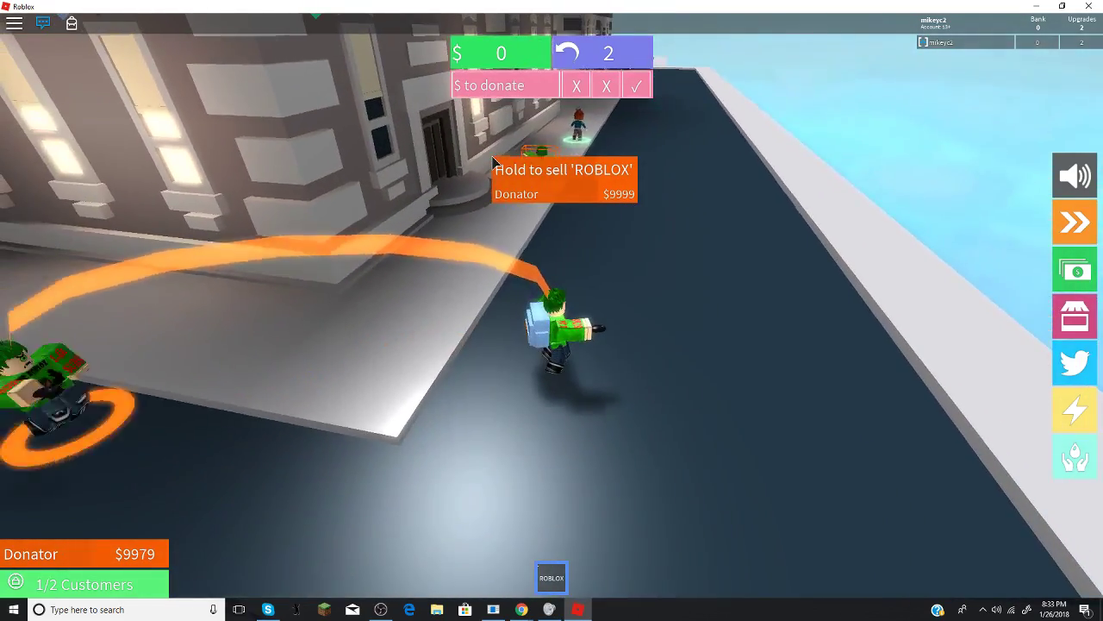
key("w")
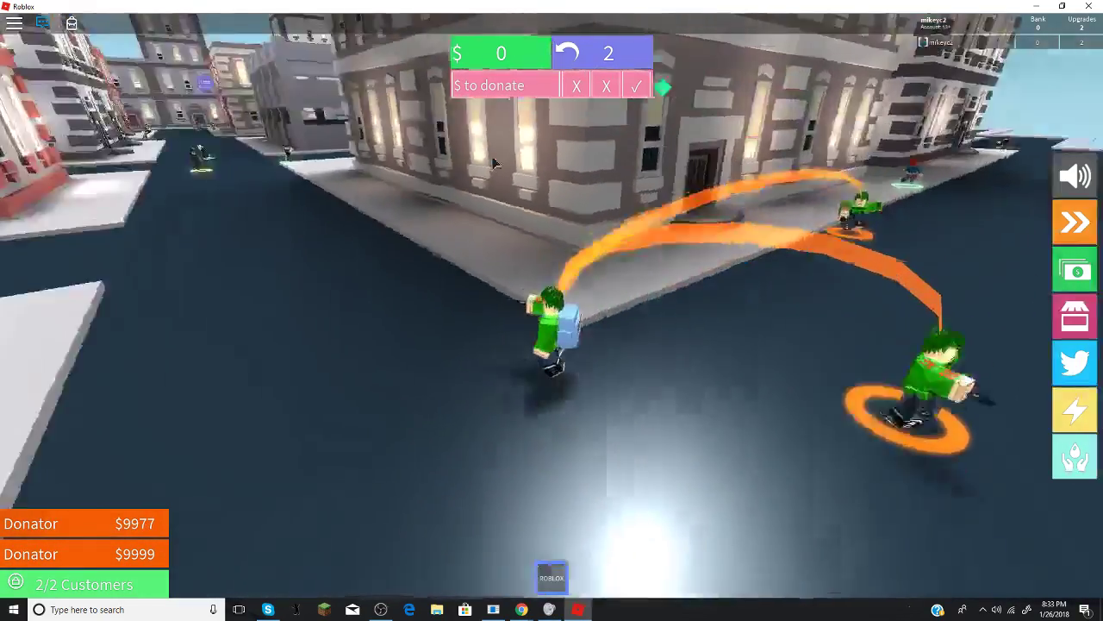
- Continue along the sidewalk until reaching the bank building
key("w")
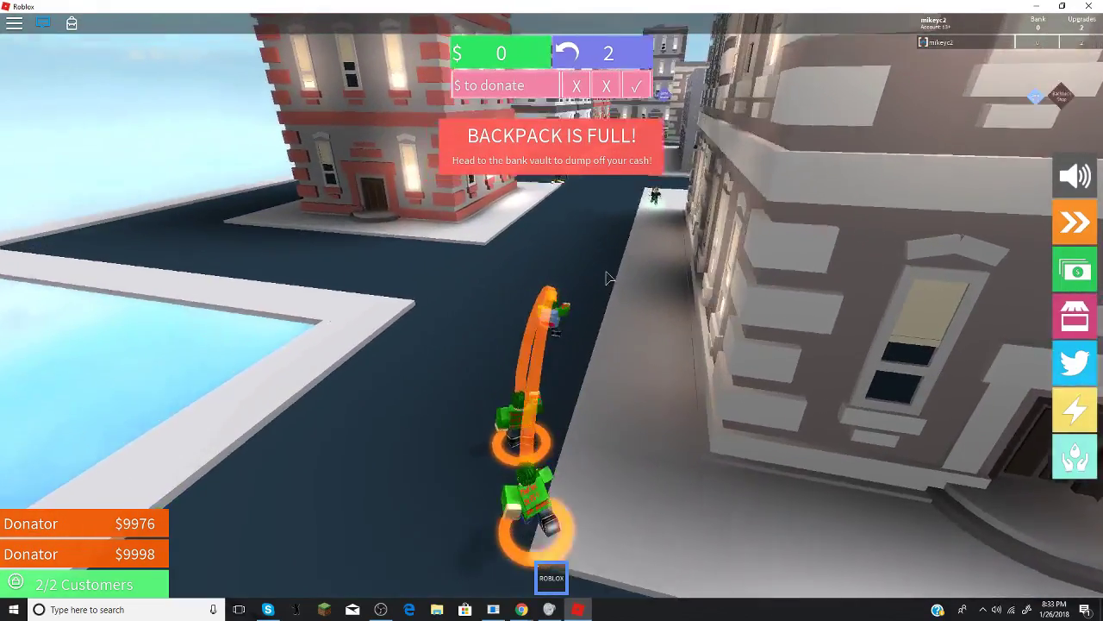
key("w")
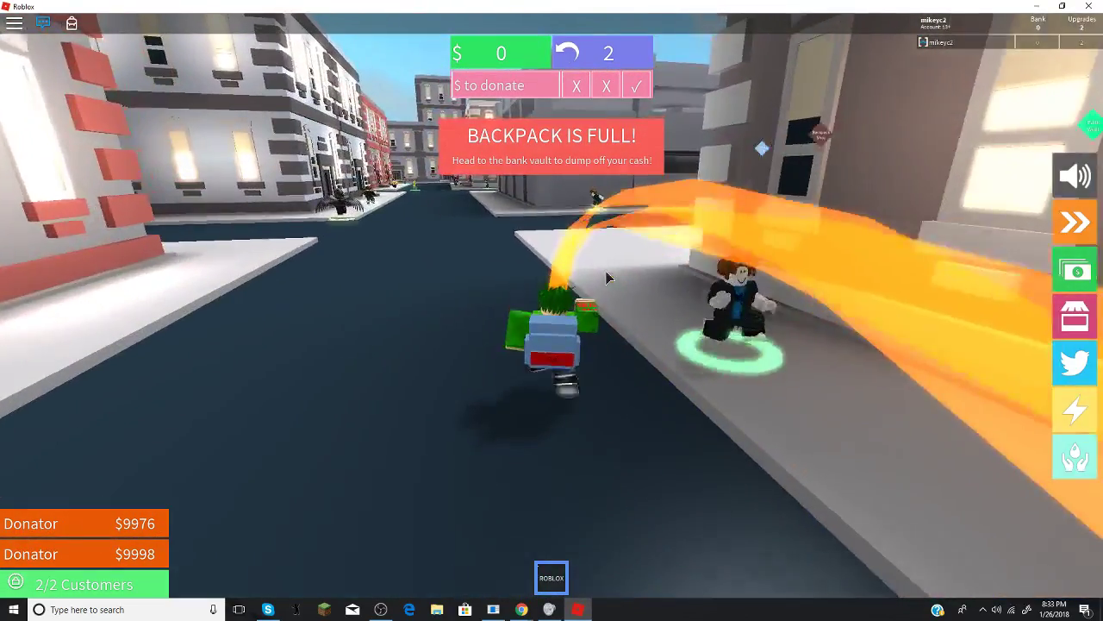
key("w")
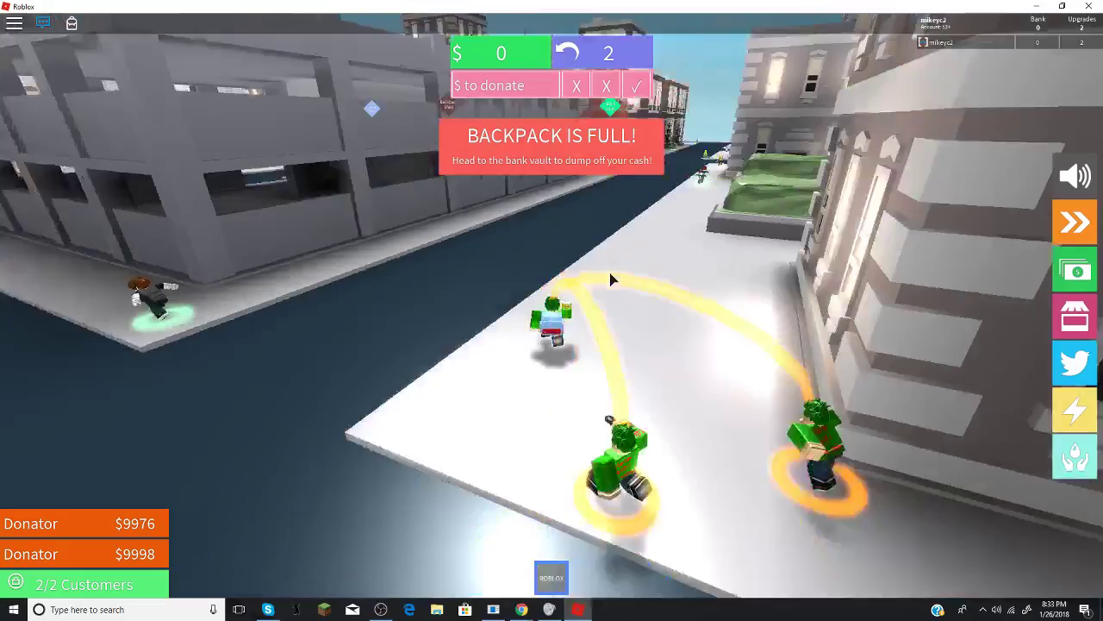
key("w")
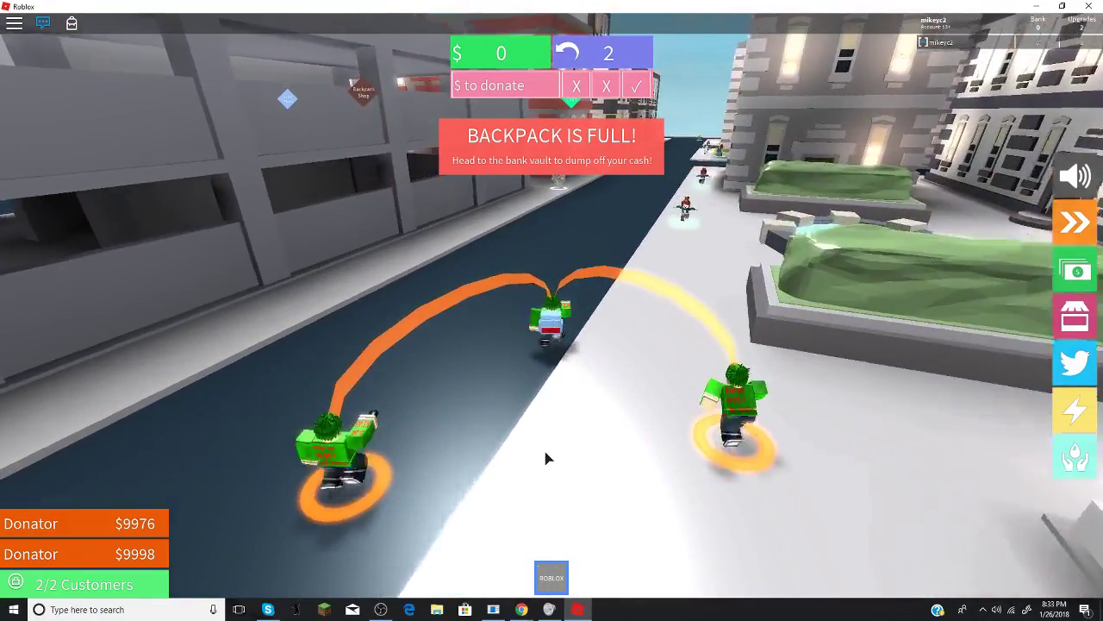
key("w")
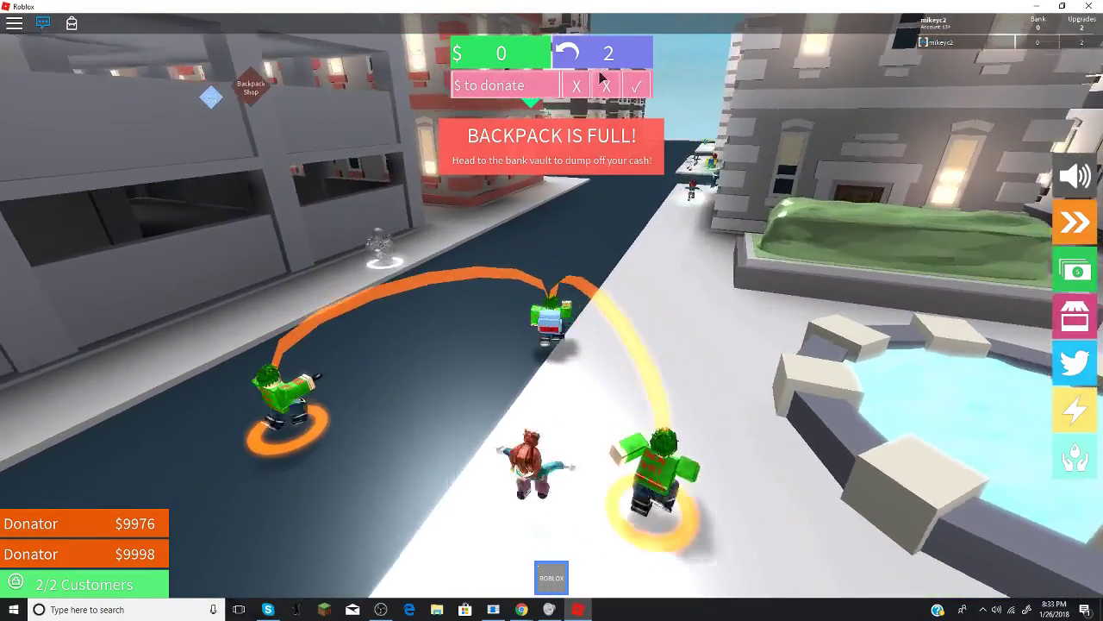
key("w")
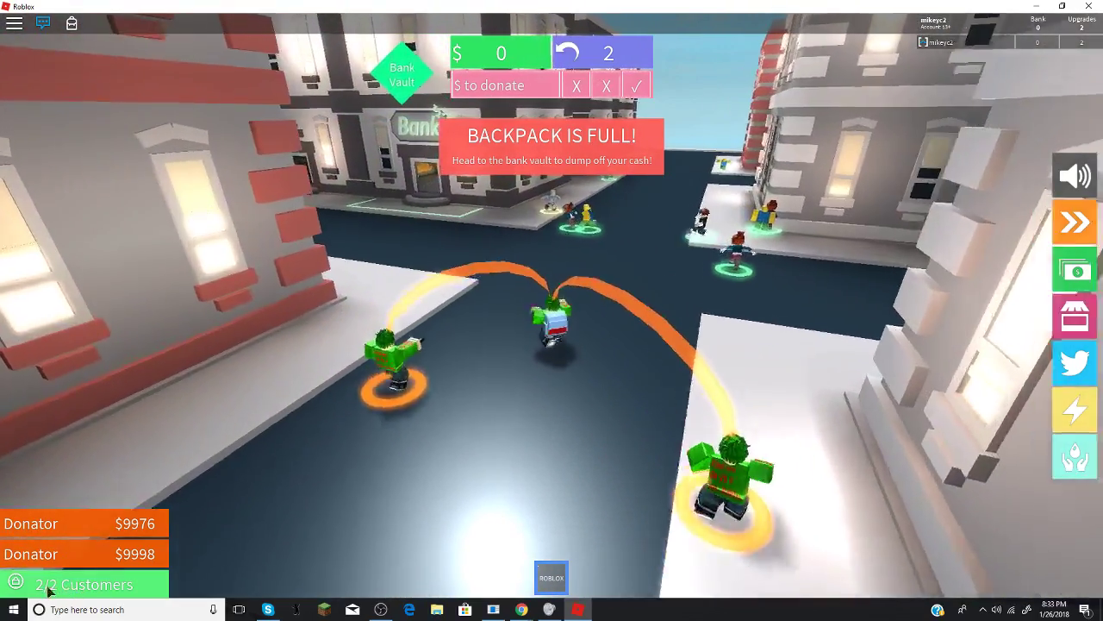
key("w")
key("w")
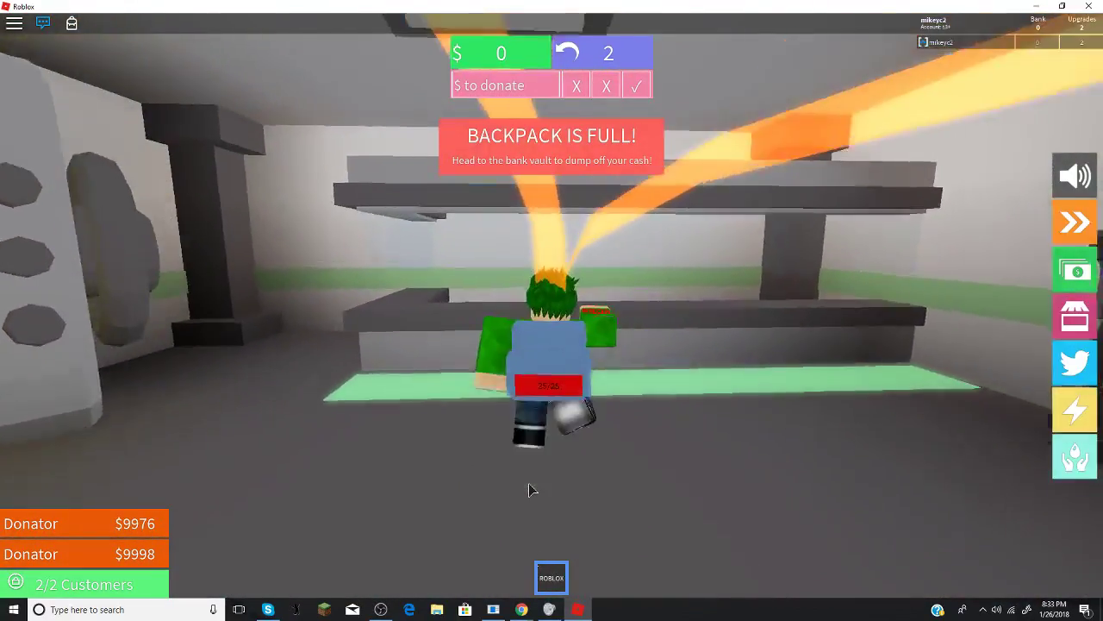
- Walk into the bank and dump the backpack cash at the vault
key("w")
key("w")
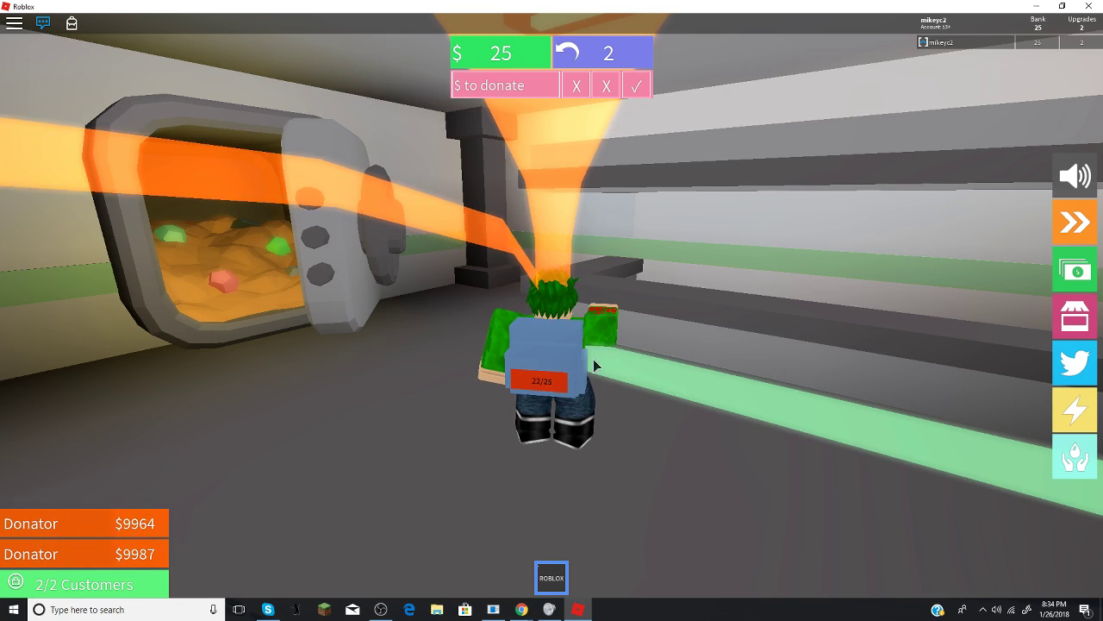
left_click_drag(593, 358, 503, 386)
key("w")
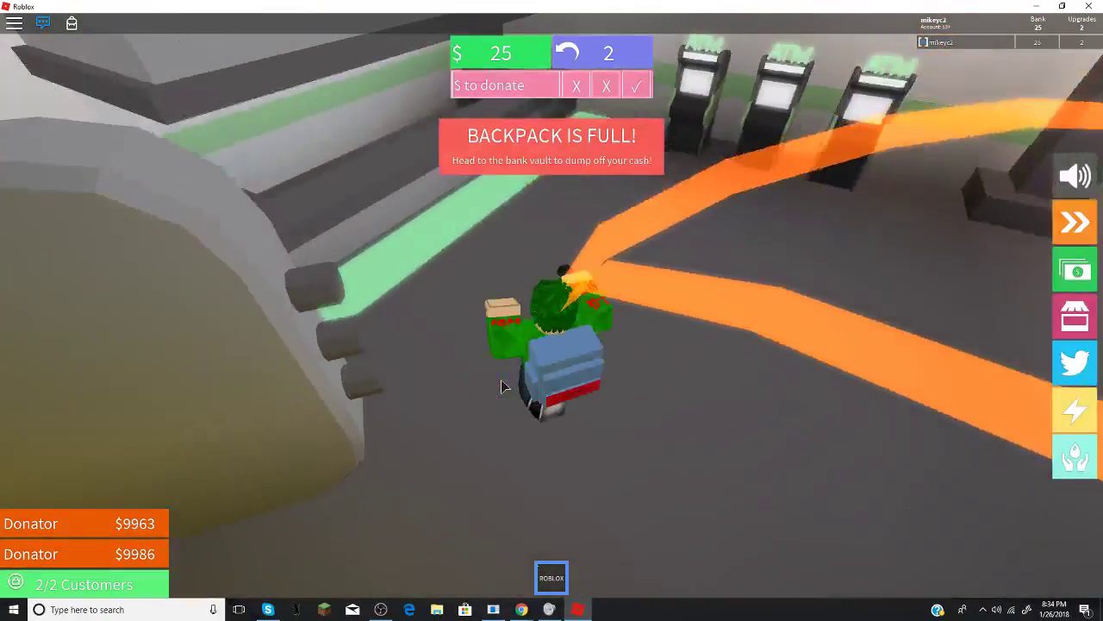
- Step away from the vault and return to the vault room as the backpack refills to 22/25
key("w")
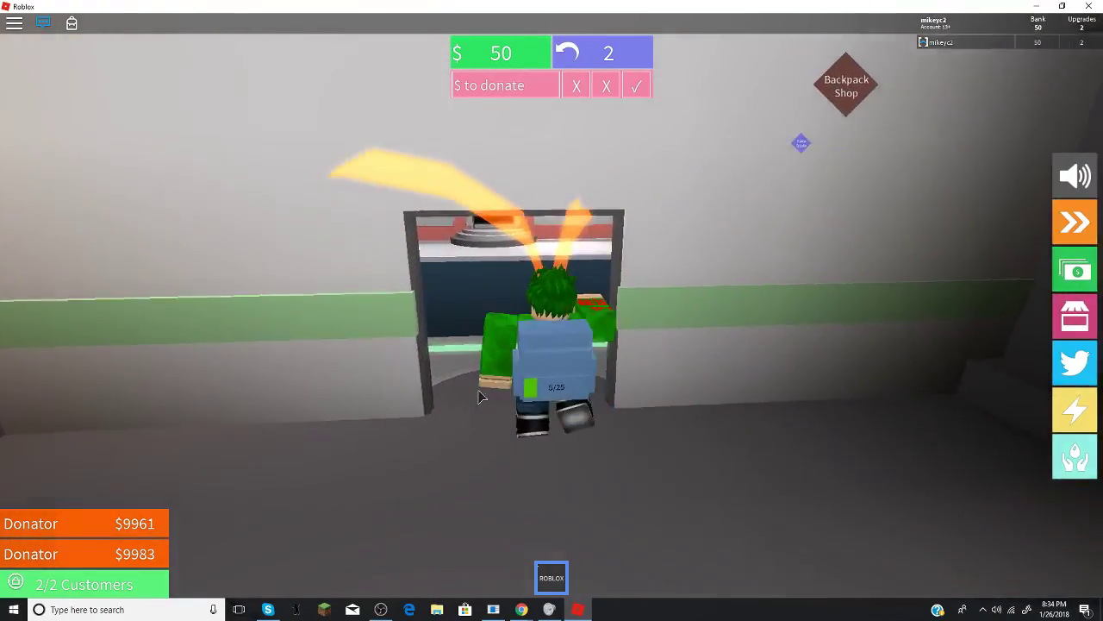
mouse_move(480, 397)
left_mouse_down()
mouse_move(503, 397)
mouse_move(447, 411)
left_mouse_up()
scroll(502, 397, "down", 3)
key("w")
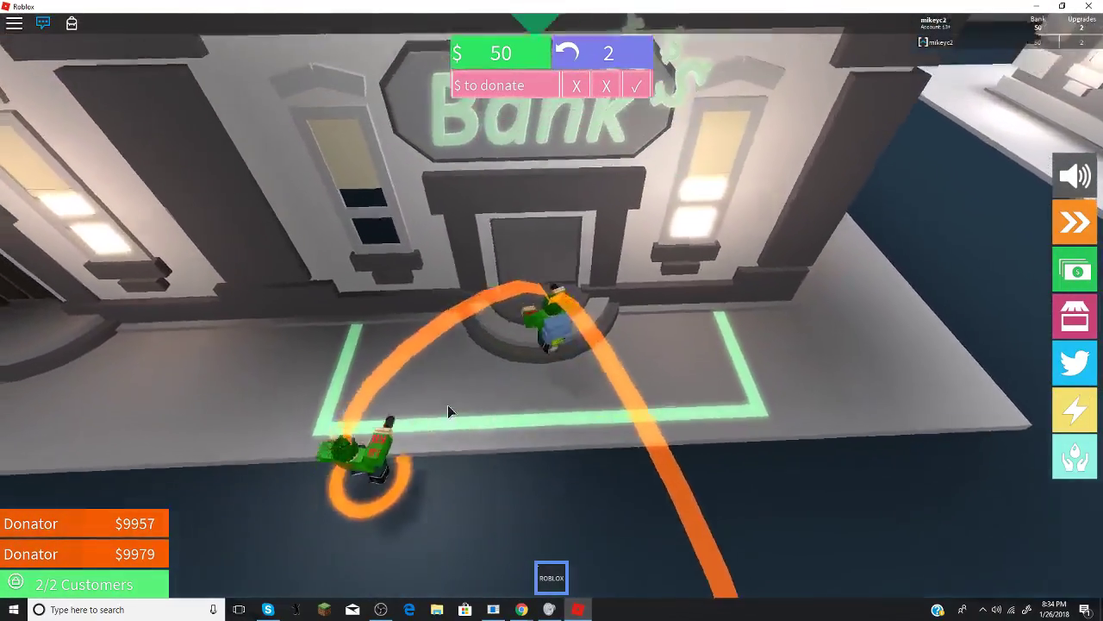
scroll(447, 411, "up", 5)
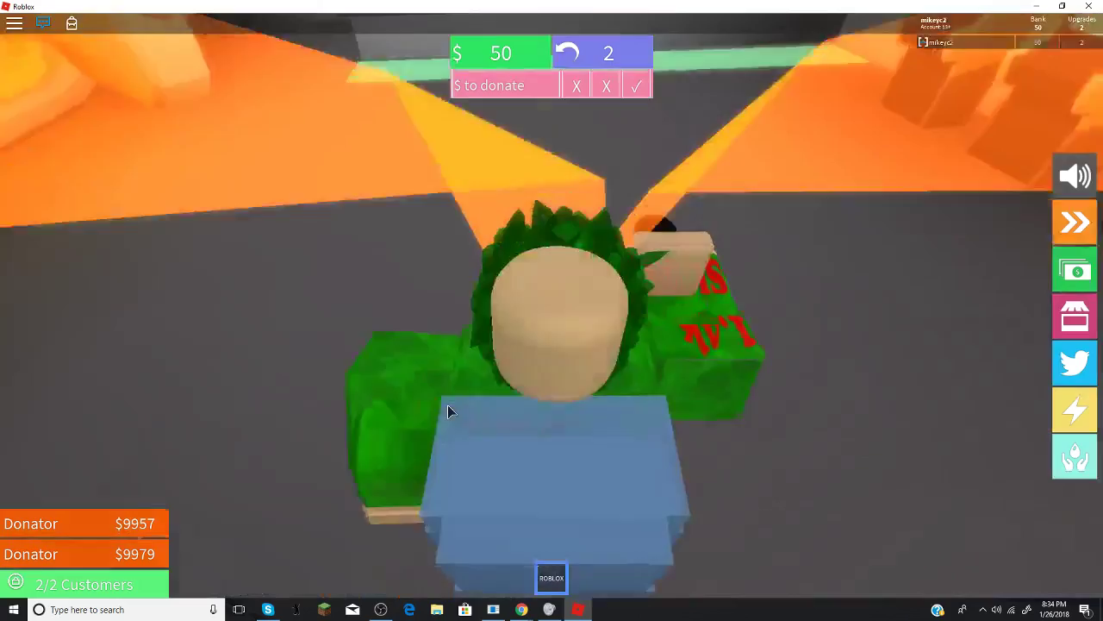
key("w")
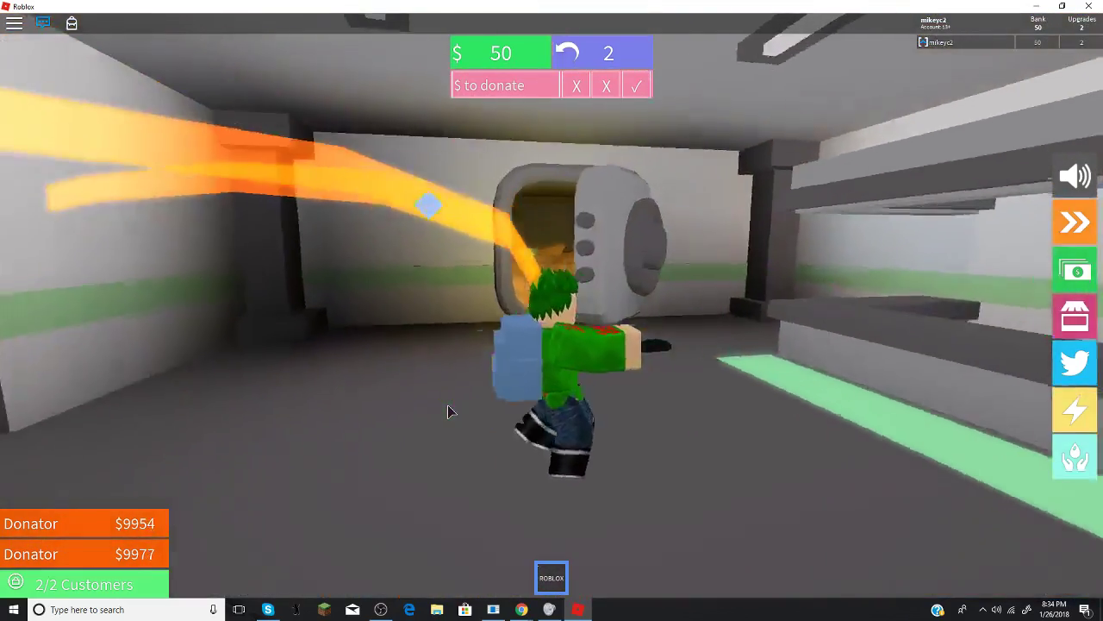
key("w")
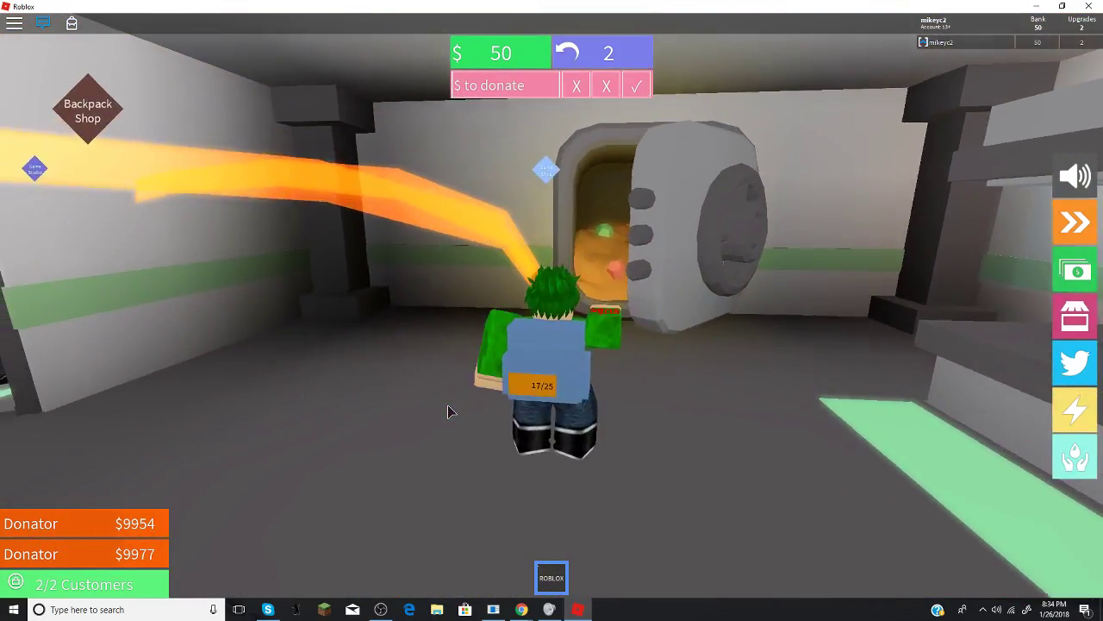
left_click_drag(448, 411, 446, 400)
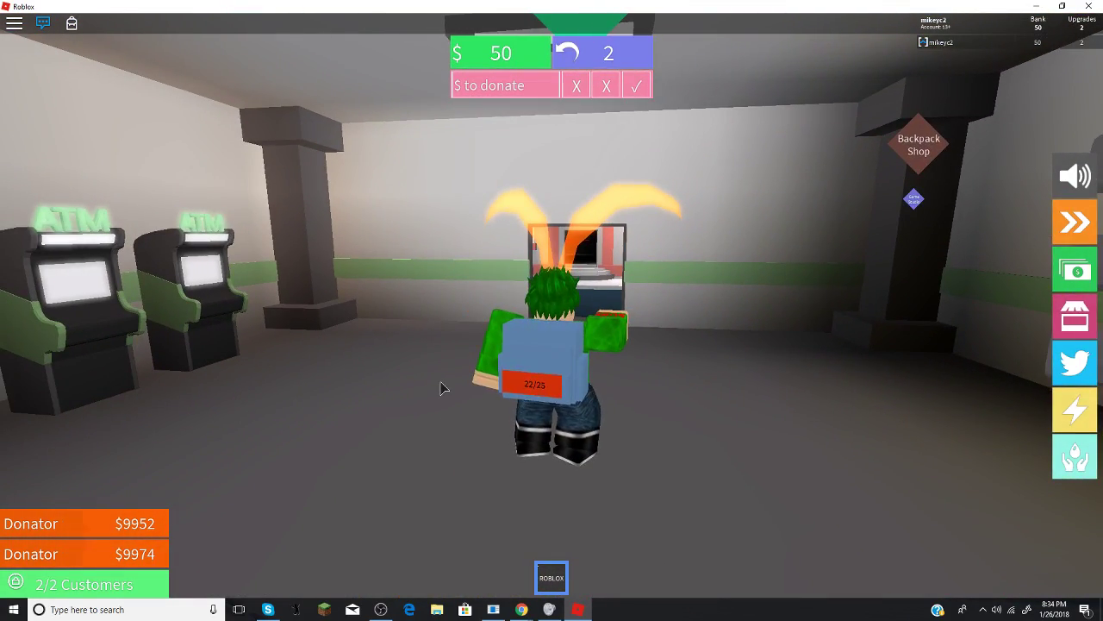
- Run back to the vault door to deposit another backpack of cash
key("w")
left_click_drag(500, 259, 502, 355)
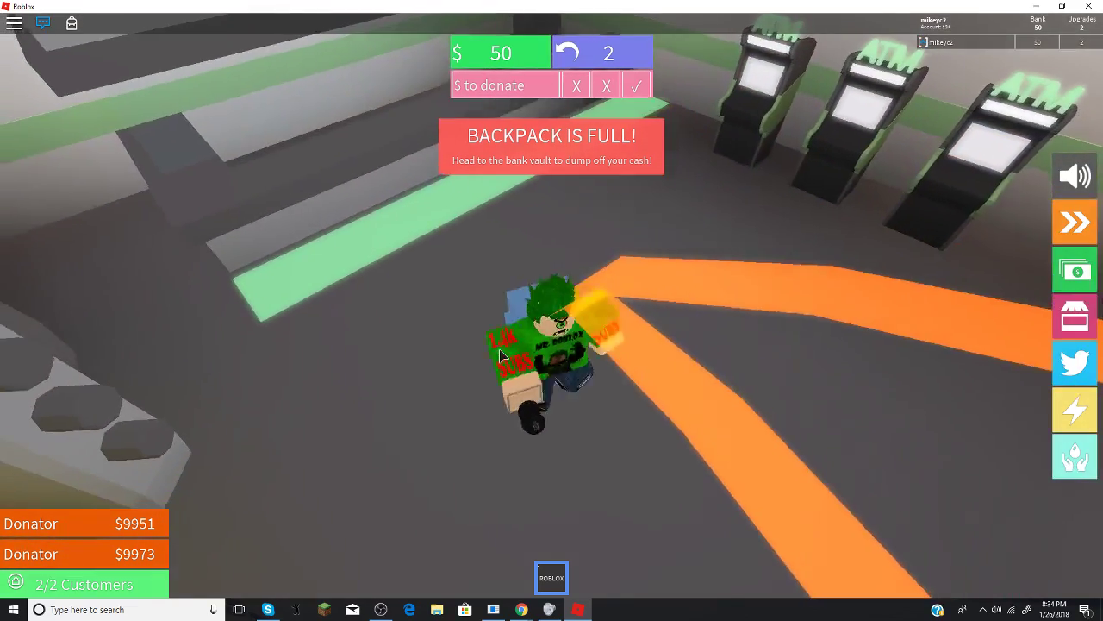
key("w")
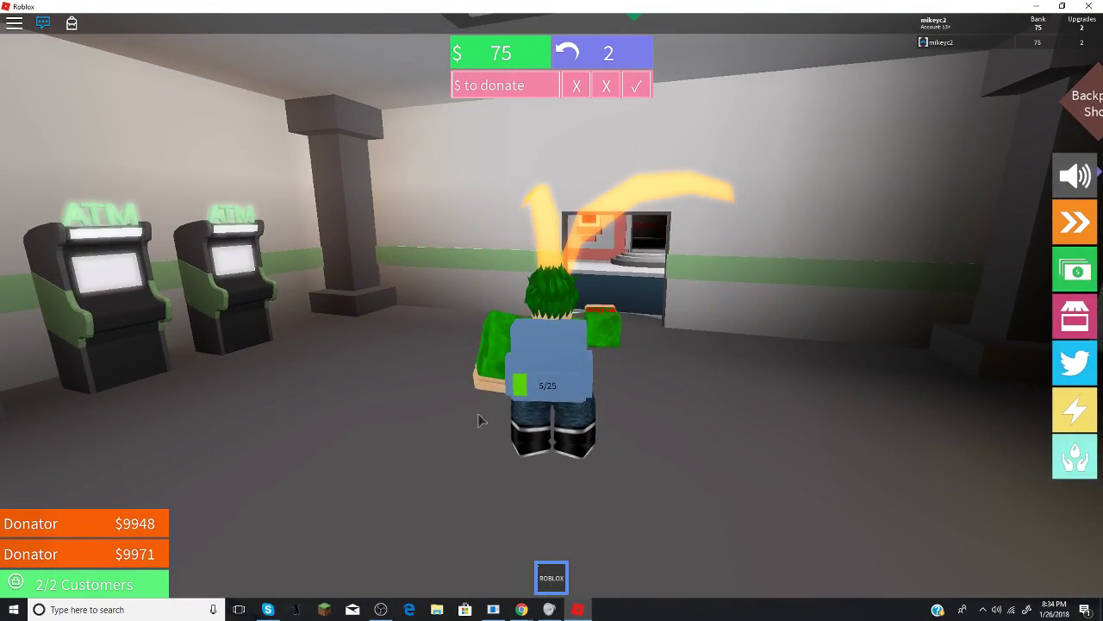
key("w")
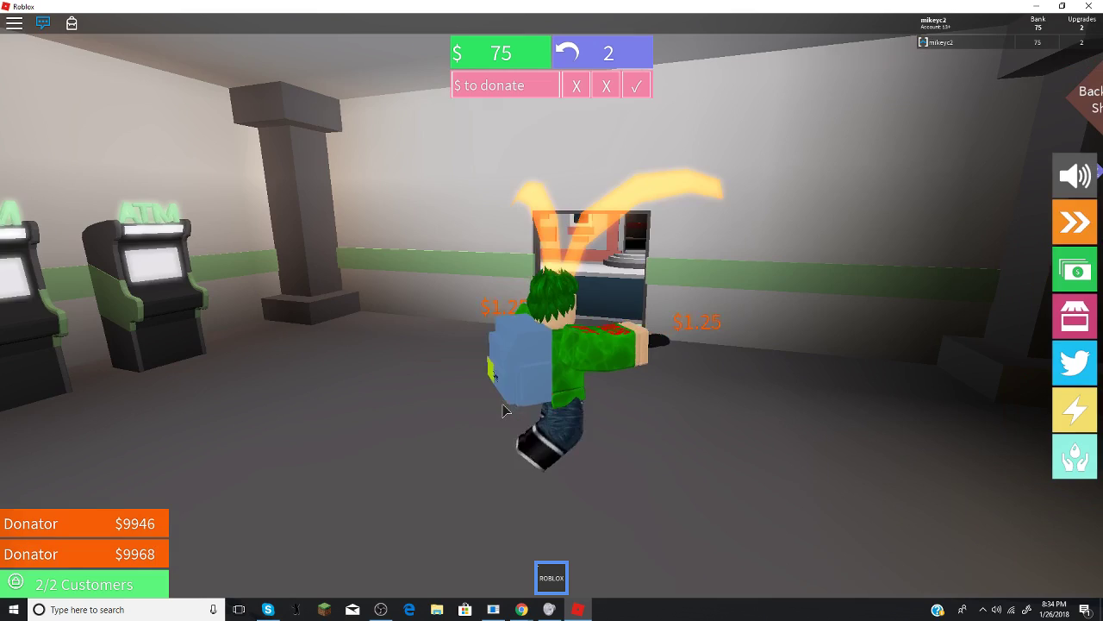
left_click_drag(507, 412, 507, 412)
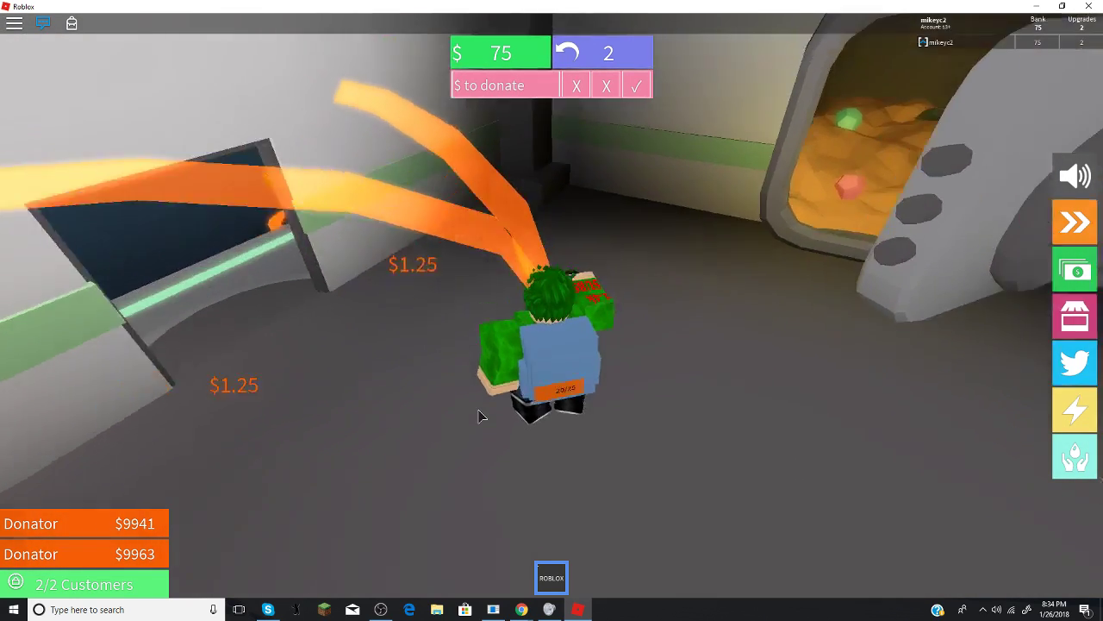
- Circle past the ATM row and through the doorway, depositing more cash to reach 125
left_click_drag(480, 409, 258, 448)
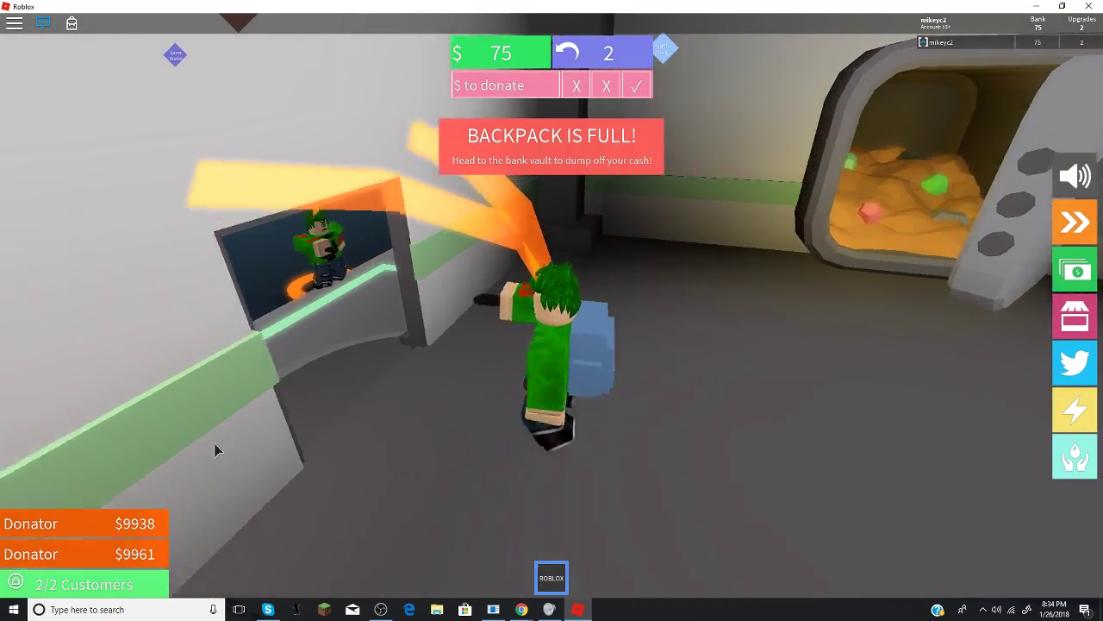
left_click_drag(106, 576, 227, 467)
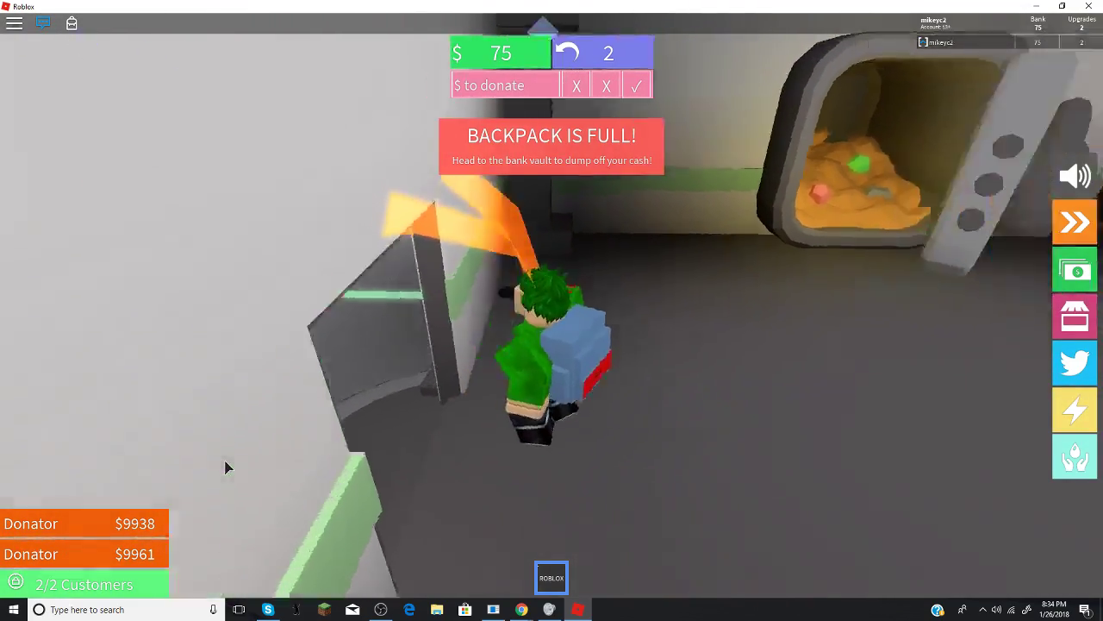
key("w")
key("w")
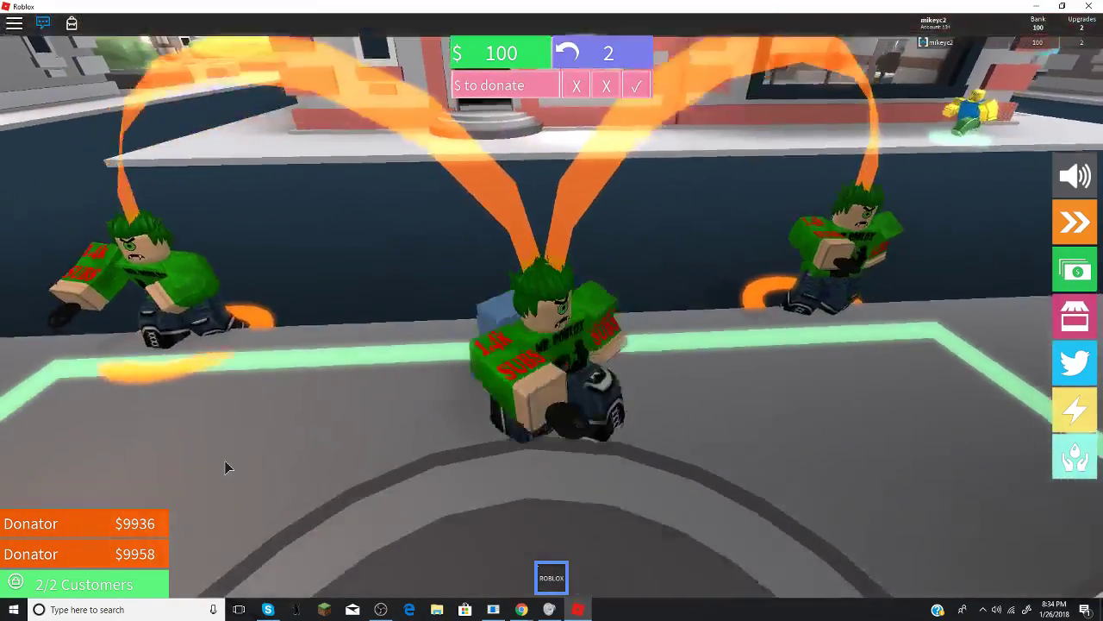
left_click_drag(229, 468, 269, 470)
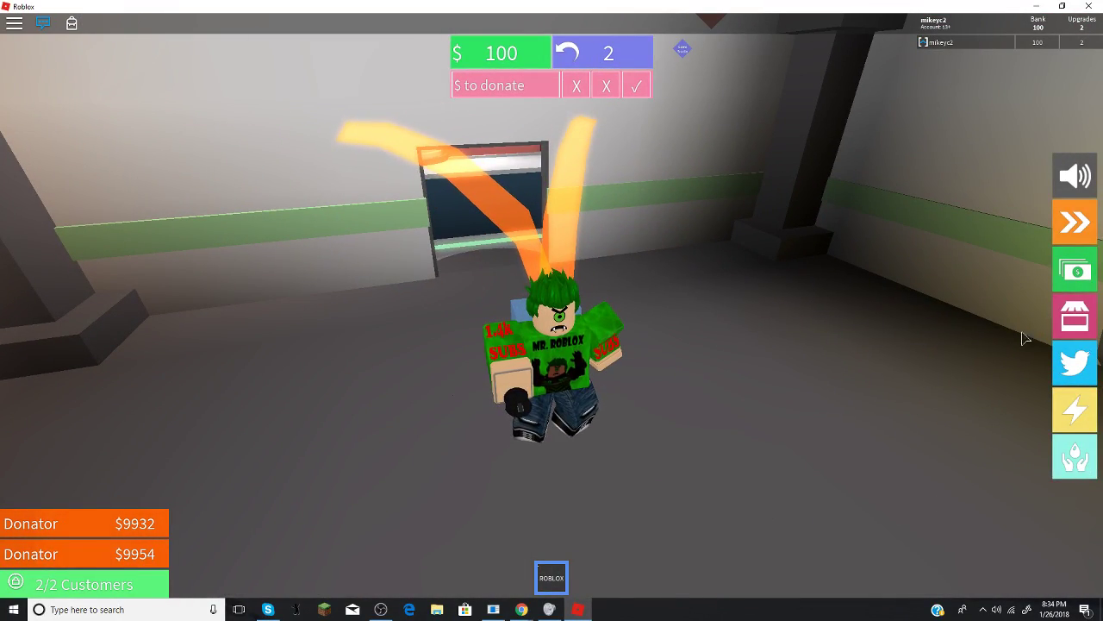
left_click_drag(205, 371, 388, 379)
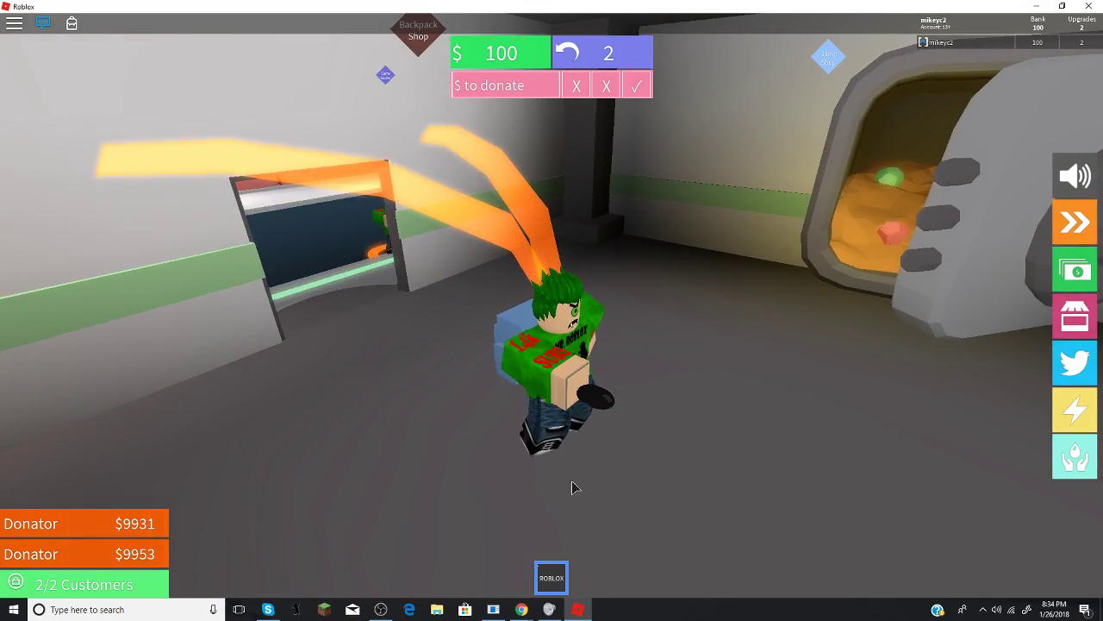
left_click_drag(569, 439, 591, 462)
key("w")
key("w")
key("w")
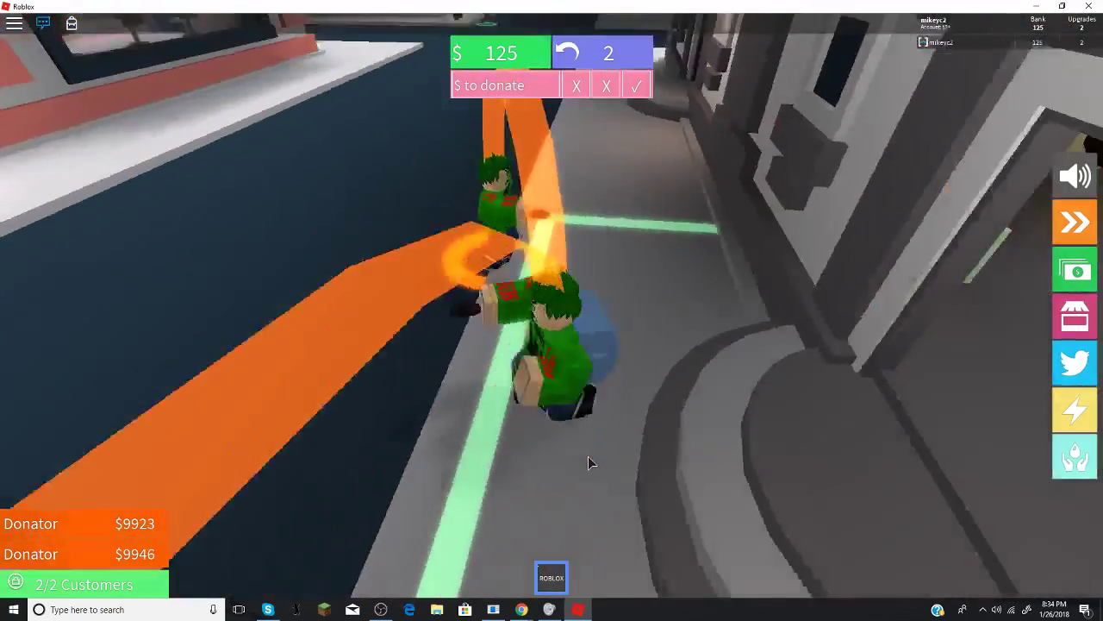
scroll(590, 462, "down", 3)
key("w")
scroll(590, 462, "up", 3)
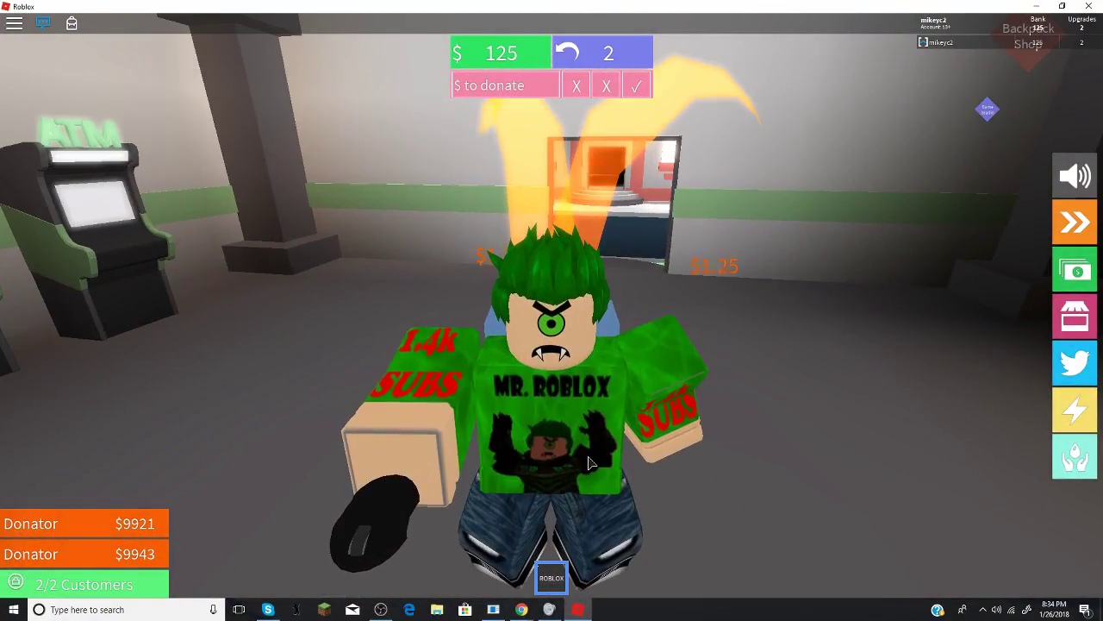